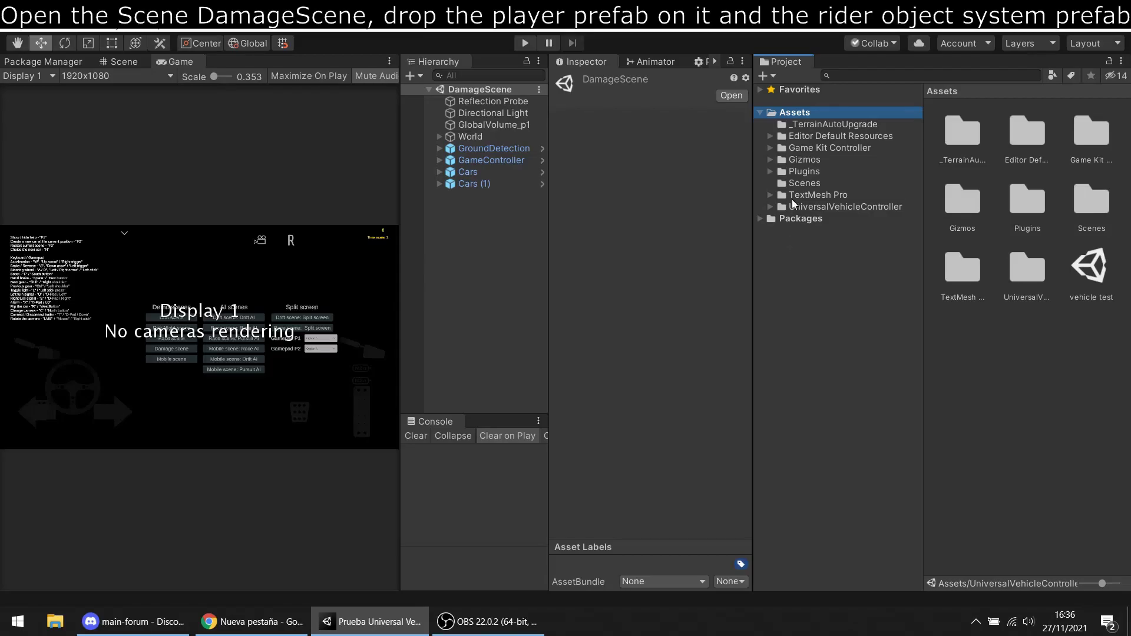
Select DamageScene in UniversalVehicleController/Scenes and enlarge the Game preview
{"action": "left_click", "coordinate": [770, 207]}
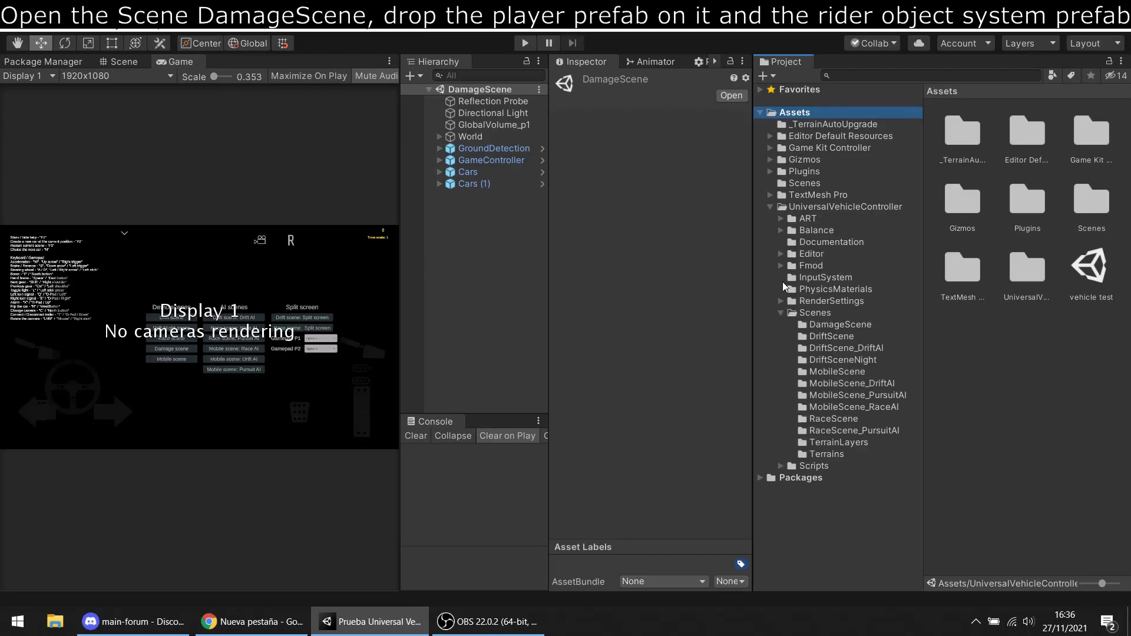
{"action": "left_click", "coordinate": [814, 313]}
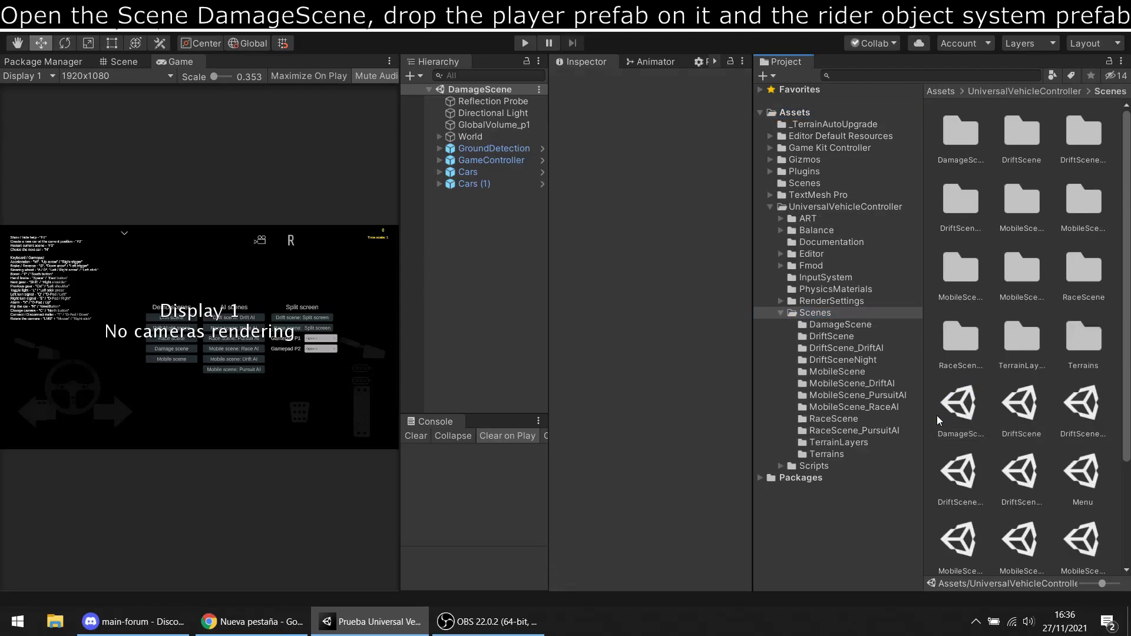
{"action": "left_click", "coordinate": [958, 402]}
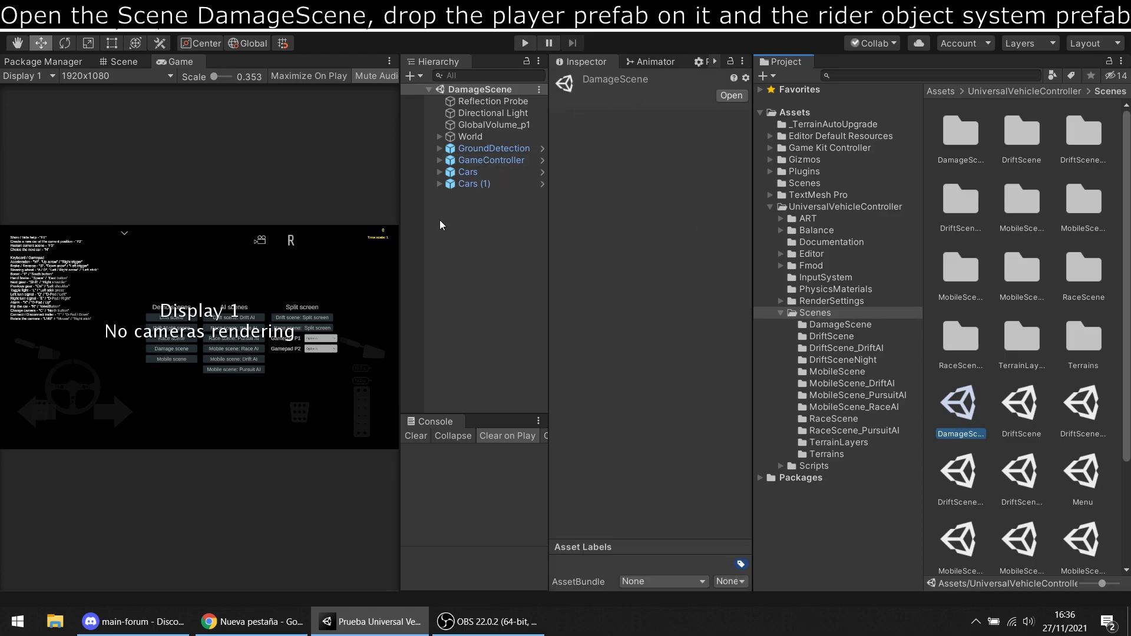
{"action": "left_click_drag", "start_coordinate": [397, 219], "coordinate": [707, 241]}
Search 'player' and drag the Player And Game Management prefab into the Hierarchy
{"action": "left_click", "coordinate": [1028, 77]}
{"action": "type", "text": "player"}
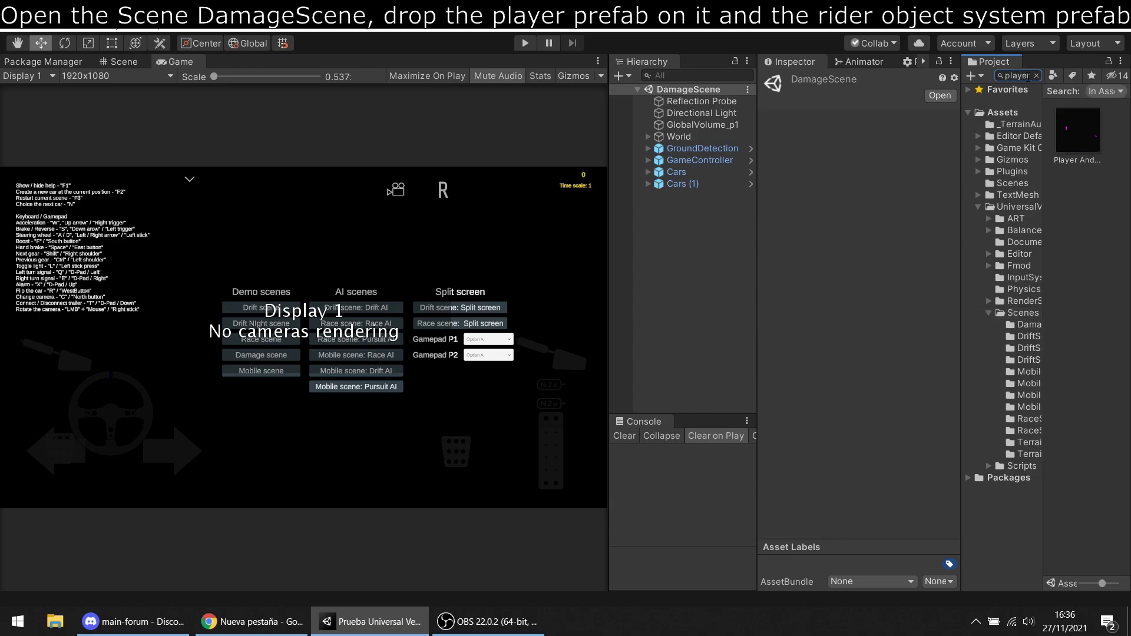
{"action": "left_click", "coordinate": [1086, 142]}
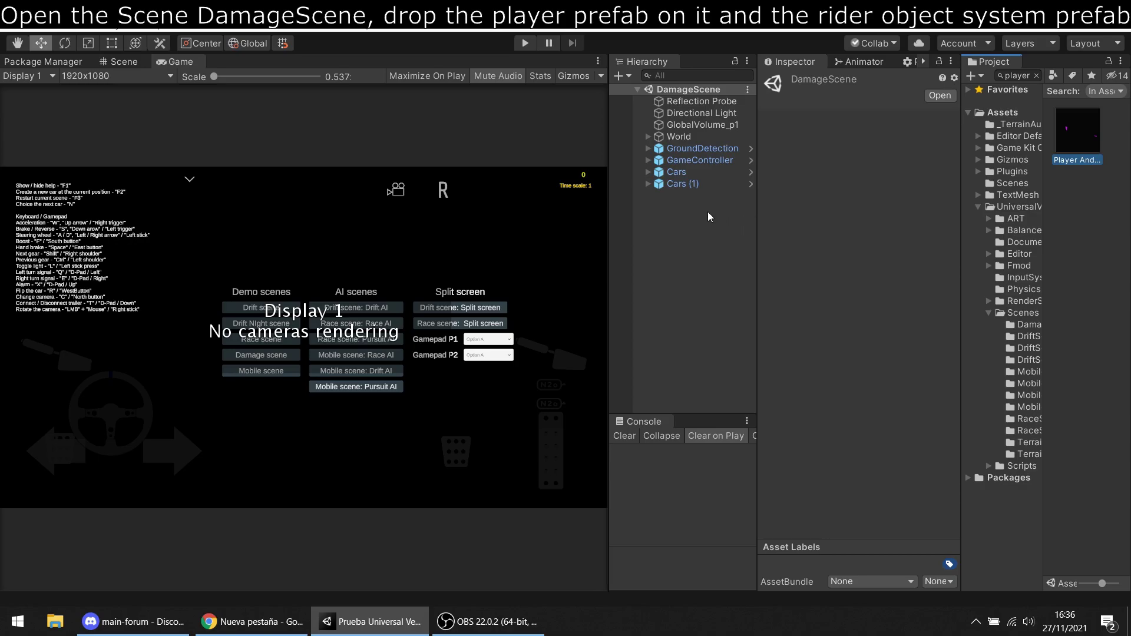
{"action": "left_click_drag", "start_coordinate": [709, 213], "coordinate": [701, 197]}
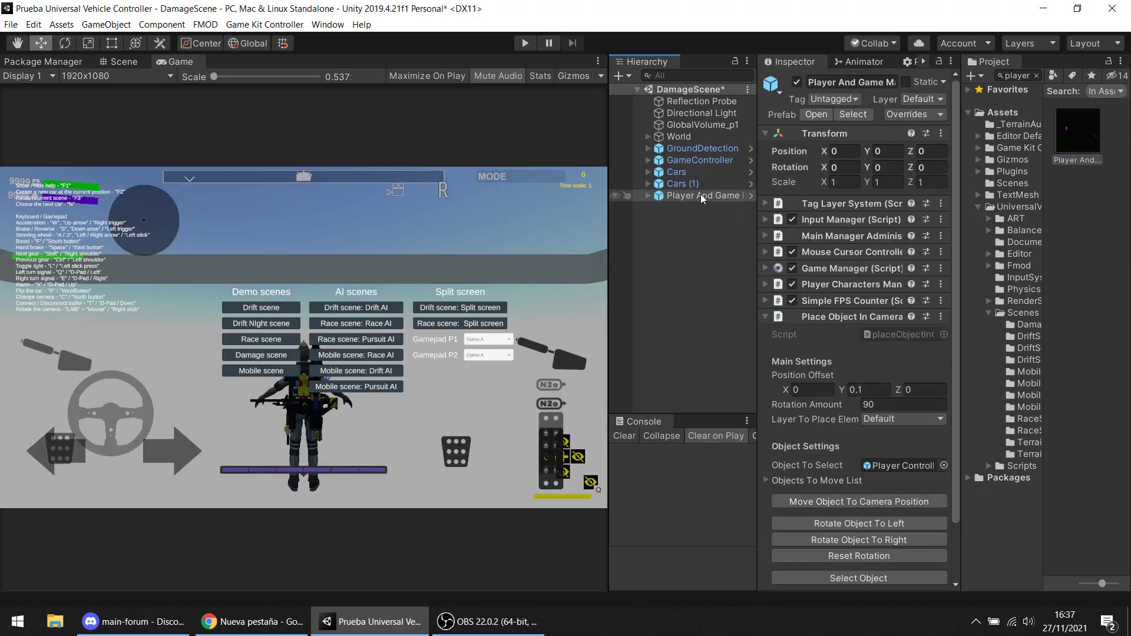
Switch to the Scene view and frame the parked cars and truck
{"action": "left_click", "coordinate": [116, 65]}
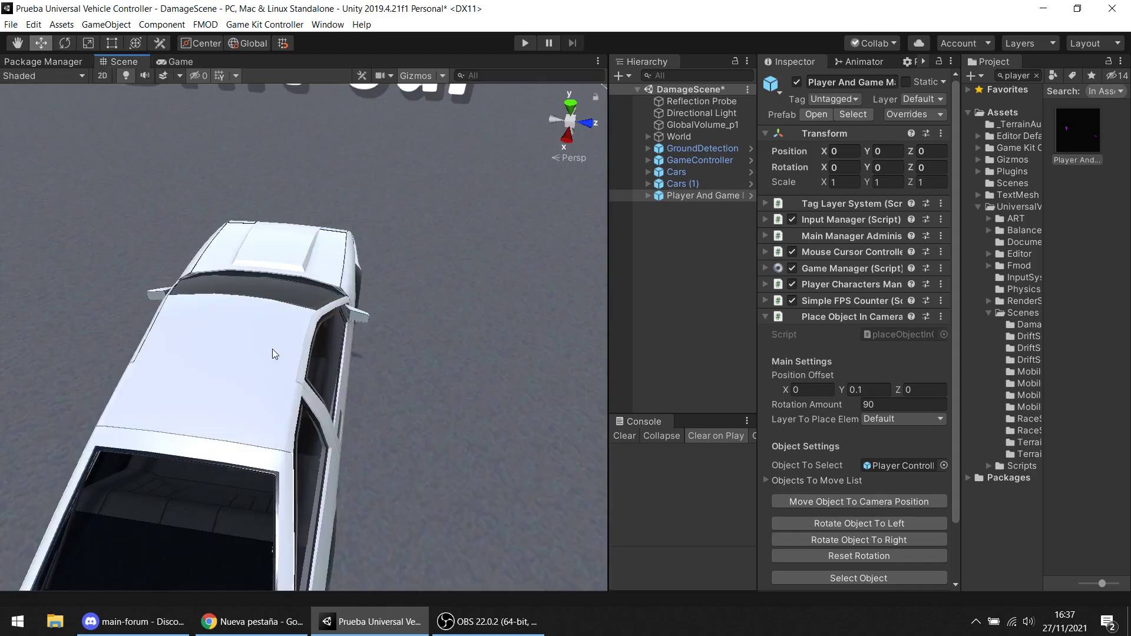
{"action": "scroll", "coordinate": [272, 349], "scroll_direction": "down", "scroll_amount": 5}
{"action": "scroll", "coordinate": [271, 347], "scroll_direction": "down", "scroll_amount": 3}
{"action": "scroll", "coordinate": [270, 345], "scroll_direction": "down", "scroll_amount": 3}
{"action": "left_click_drag", "start_coordinate": [271, 346], "coordinate": [342, 407], "text": "alt"}
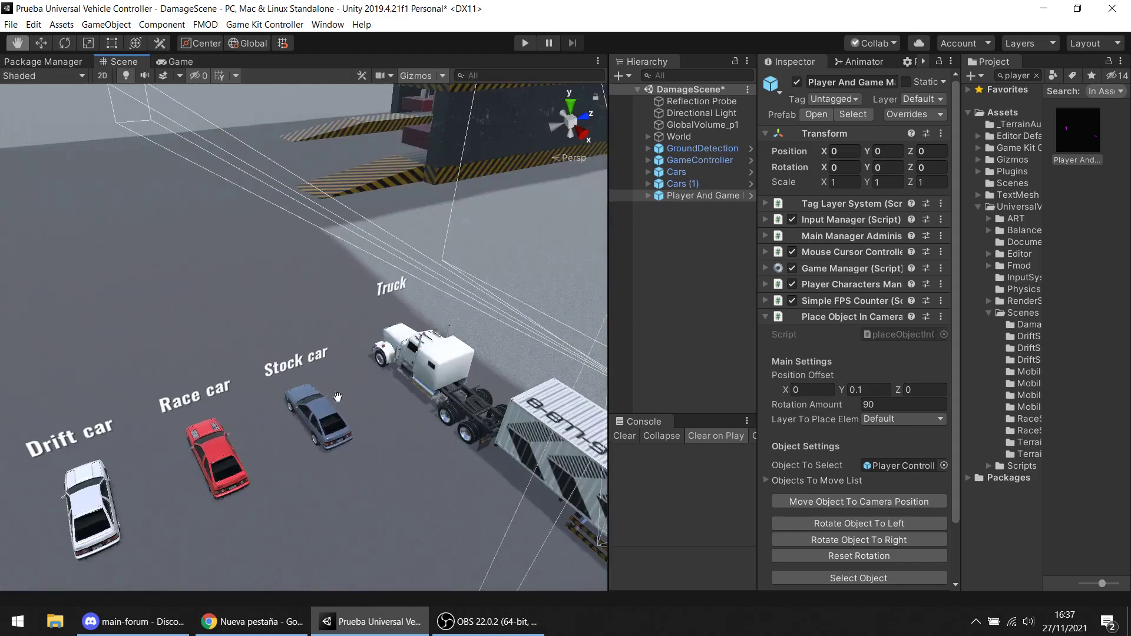
{"action": "mouse_move", "coordinate": [342, 407]}
{"action": "middle_mouse_down"}
{"action": "mouse_move", "coordinate": [371, 430]}
{"action": "mouse_move", "coordinate": [418, 416]}
{"action": "middle_mouse_up"}
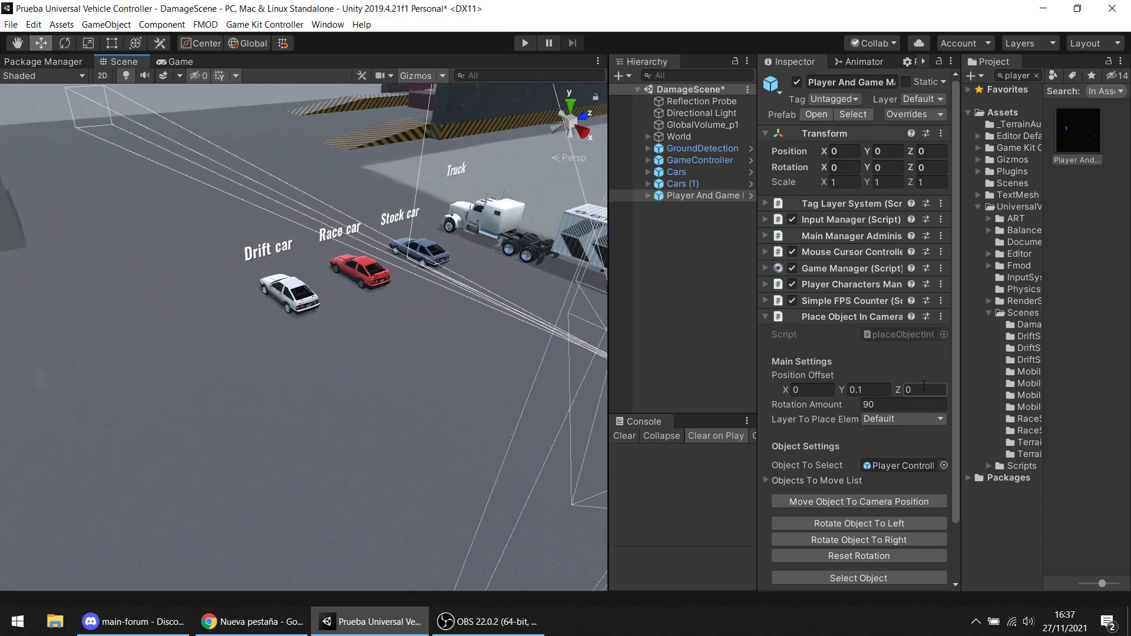
Add Ground to Layer To Place Elements and move the player to the camera position
{"action": "left_click", "coordinate": [893, 422]}
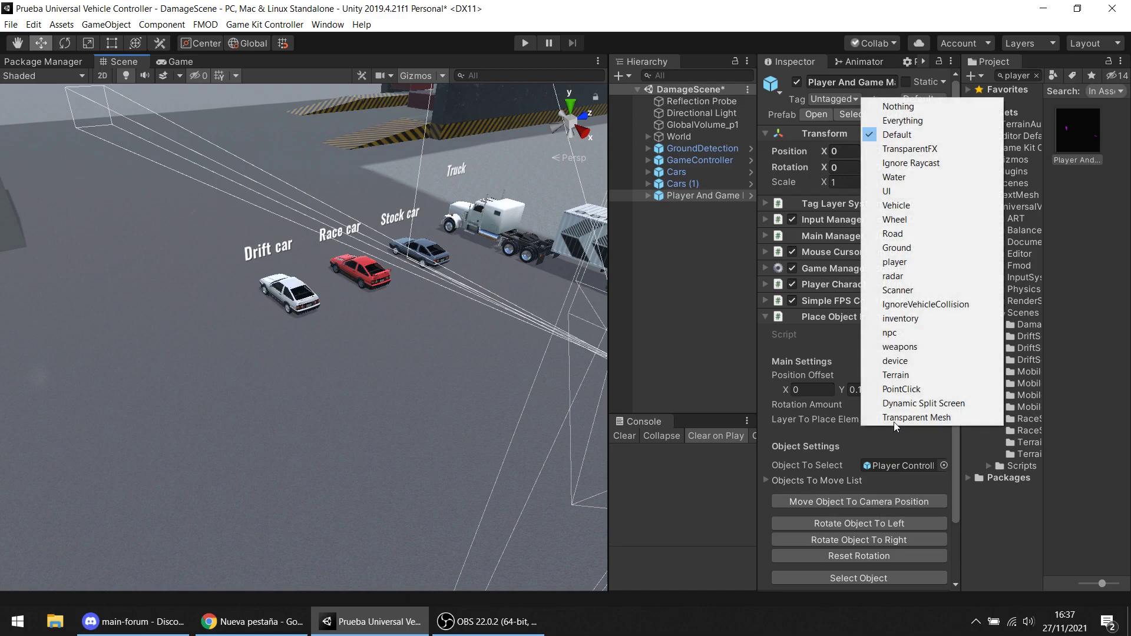
{"action": "left_click", "coordinate": [912, 248]}
{"action": "left_click", "coordinate": [841, 502]}
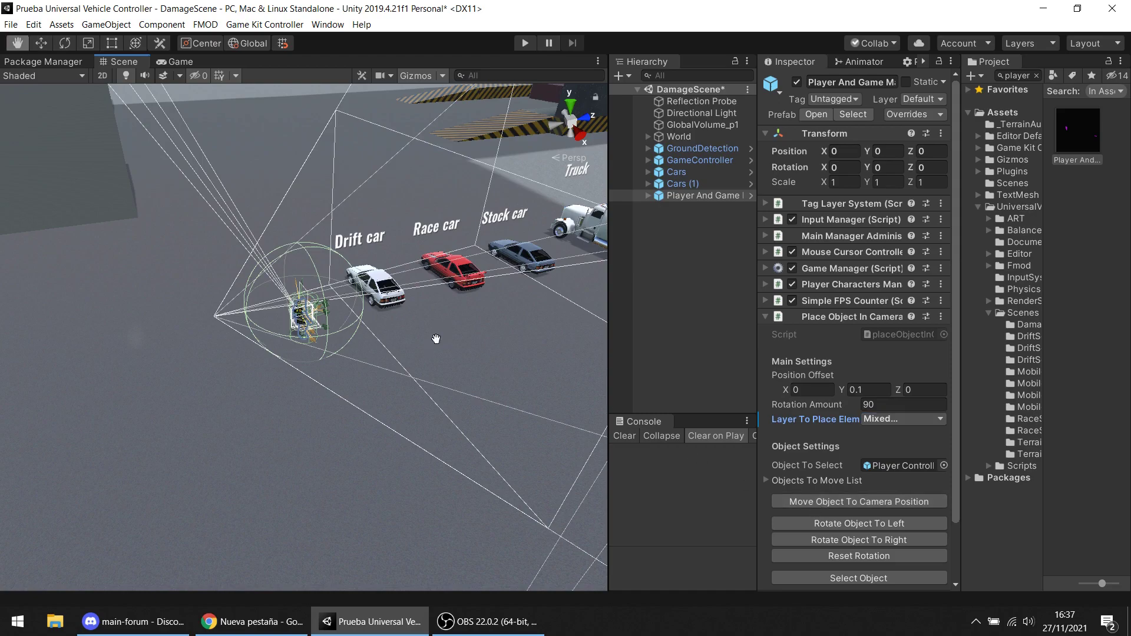
{"action": "scroll", "coordinate": [434, 336], "scroll_direction": "up", "scroll_amount": 5}
{"action": "key", "text": "Right"}
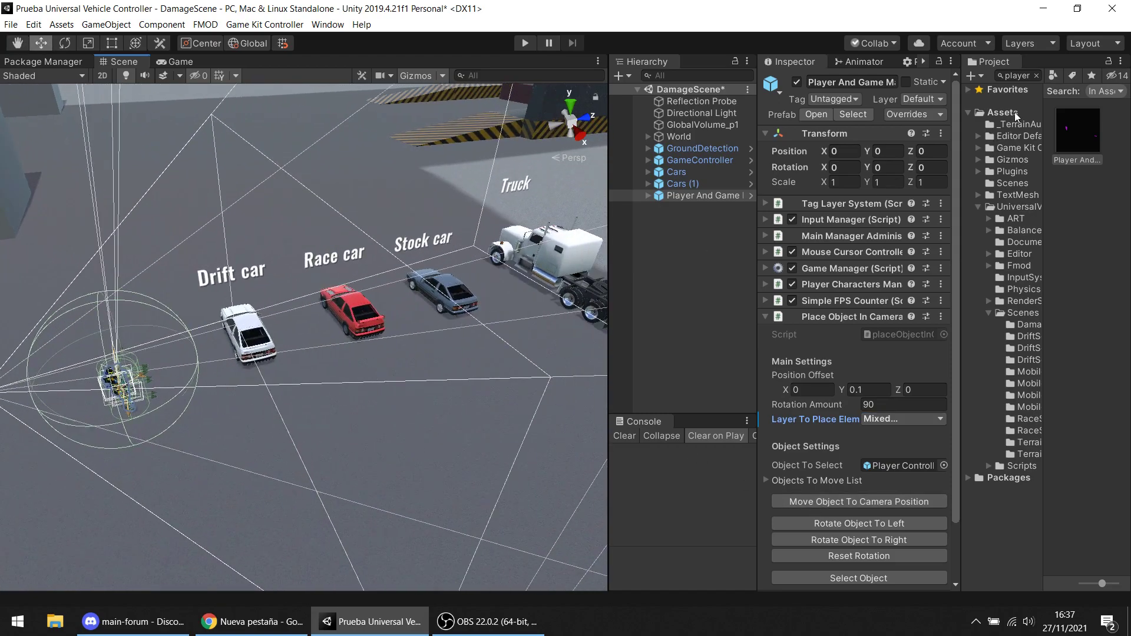
Deactivate DriftCarText through TruckText, then select Cars (1)
{"action": "left_click", "coordinate": [362, 302]}
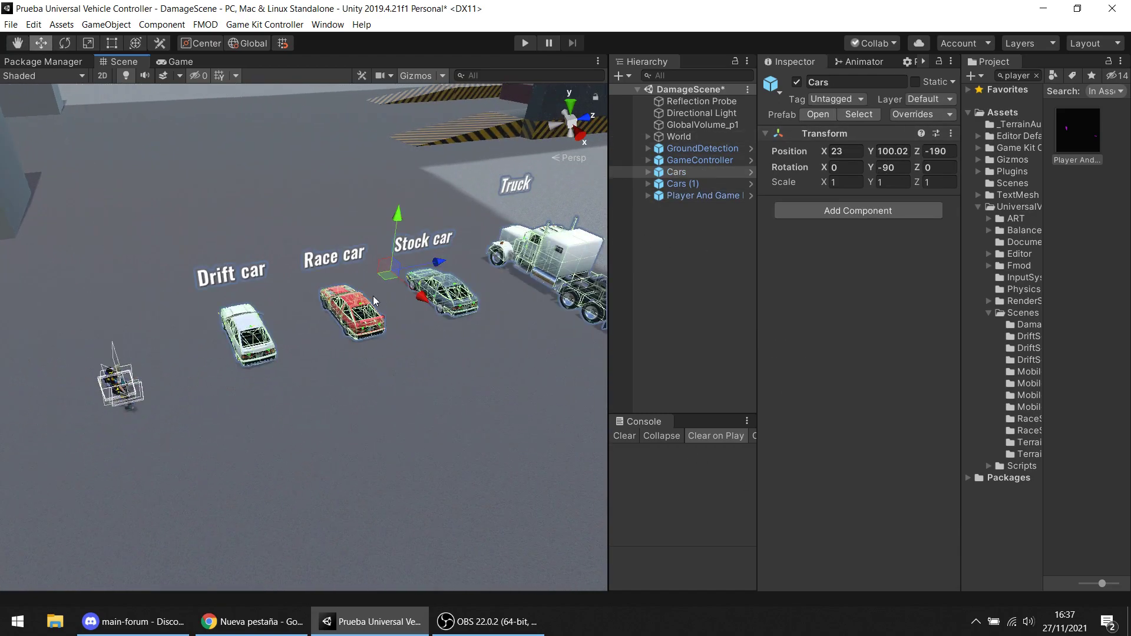
{"action": "left_click", "coordinate": [366, 312]}
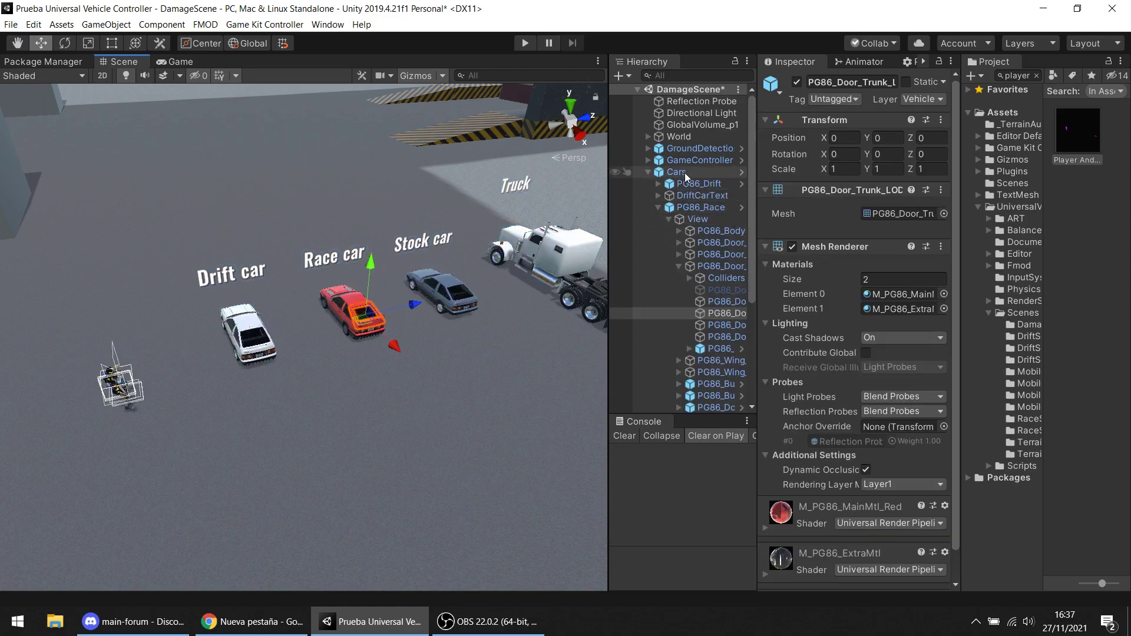
{"action": "left_click", "coordinate": [659, 208]}
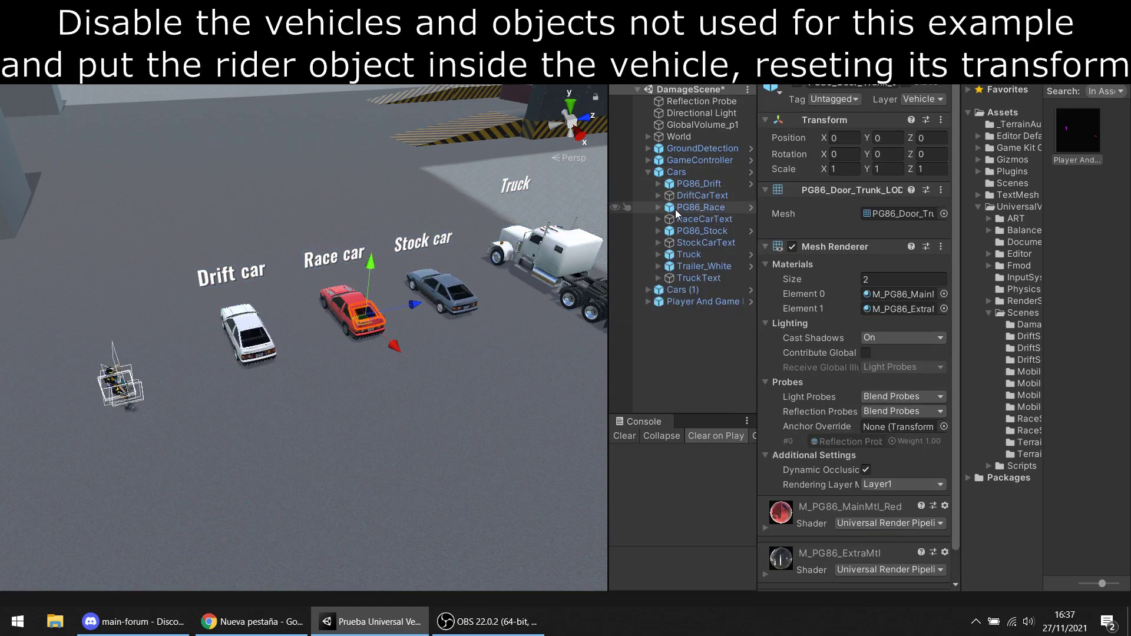
{"action": "left_click", "coordinate": [703, 196]}
{"action": "left_click", "coordinate": [699, 278], "text": "shift"}
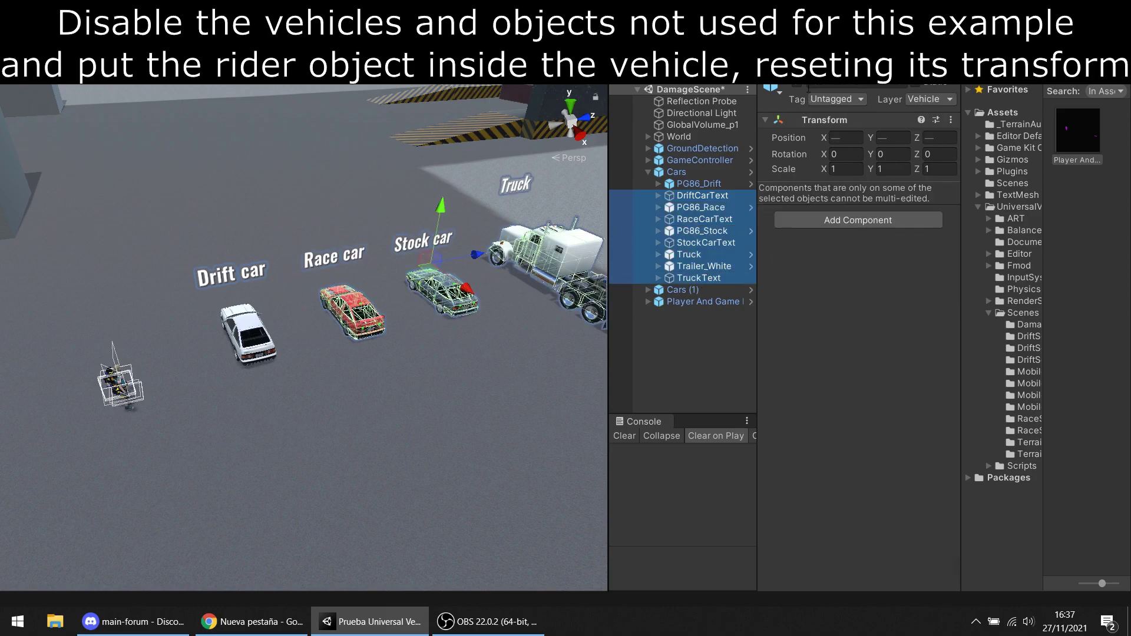
{"action": "left_click", "coordinate": [797, 85]}
{"action": "left_click", "coordinate": [720, 289]}
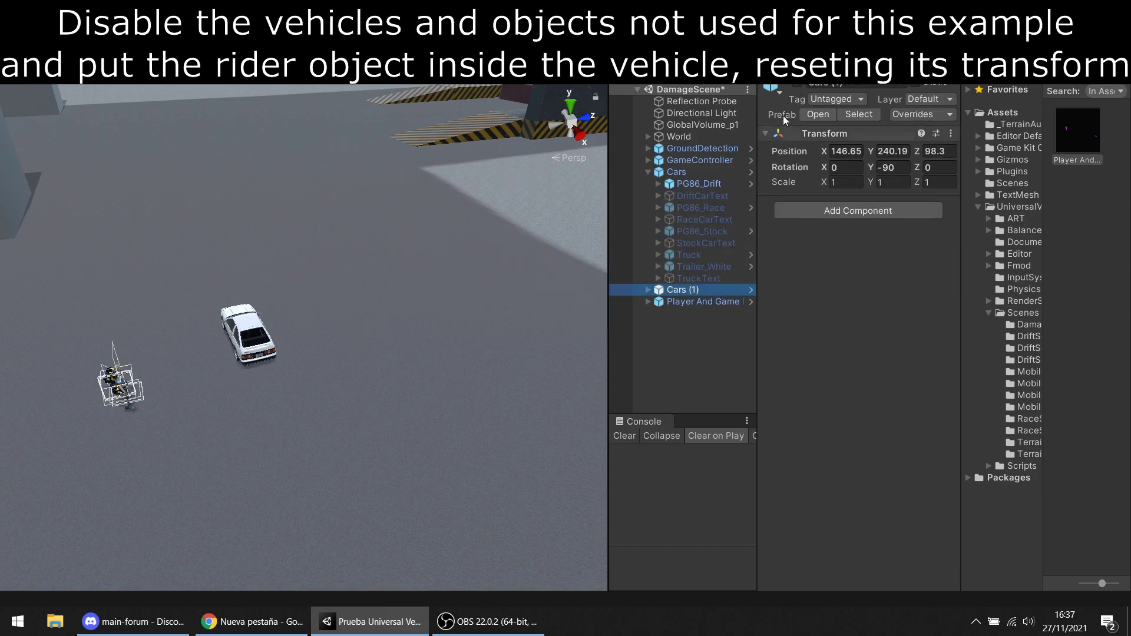
Place the External Rider Controller System under PG86_Drift and reset its transform
{"action": "left_click_drag", "start_coordinate": [608, 160], "coordinate": [549, 168]}
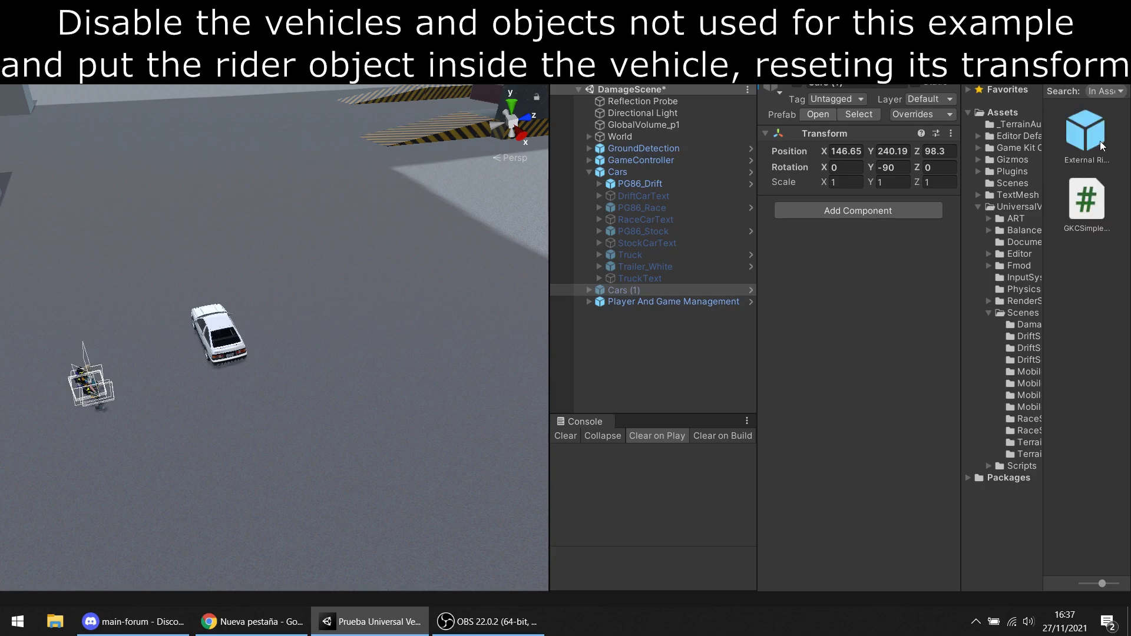
{"action": "left_click_drag", "start_coordinate": [1101, 144], "coordinate": [694, 183]}
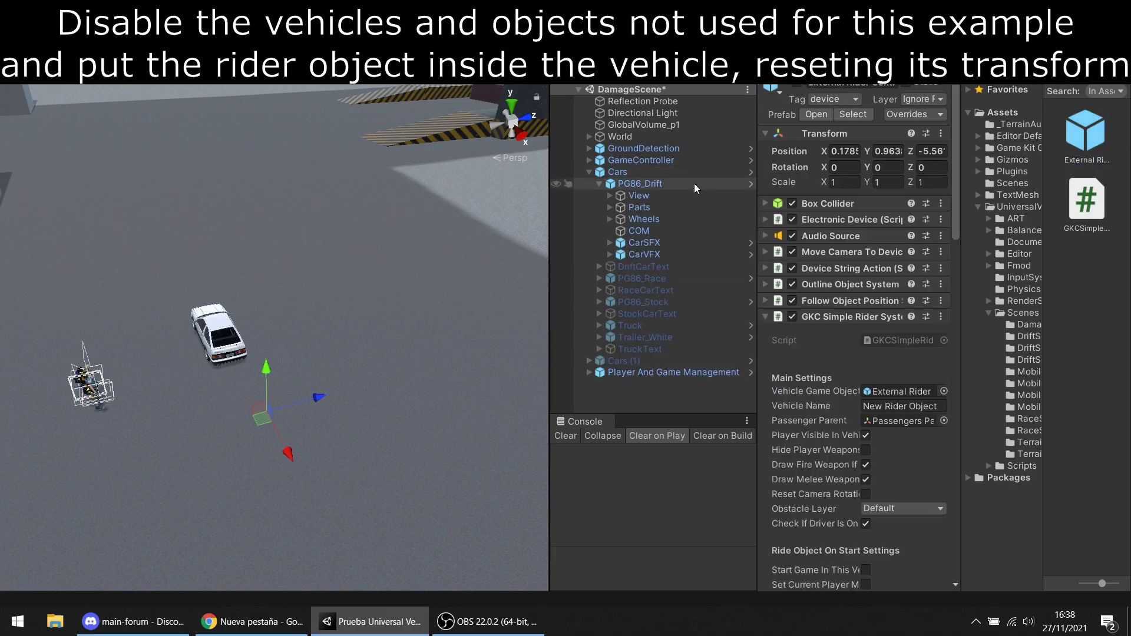
{"action": "right_click", "coordinate": [827, 135]}
{"action": "left_click", "coordinate": [858, 144]}
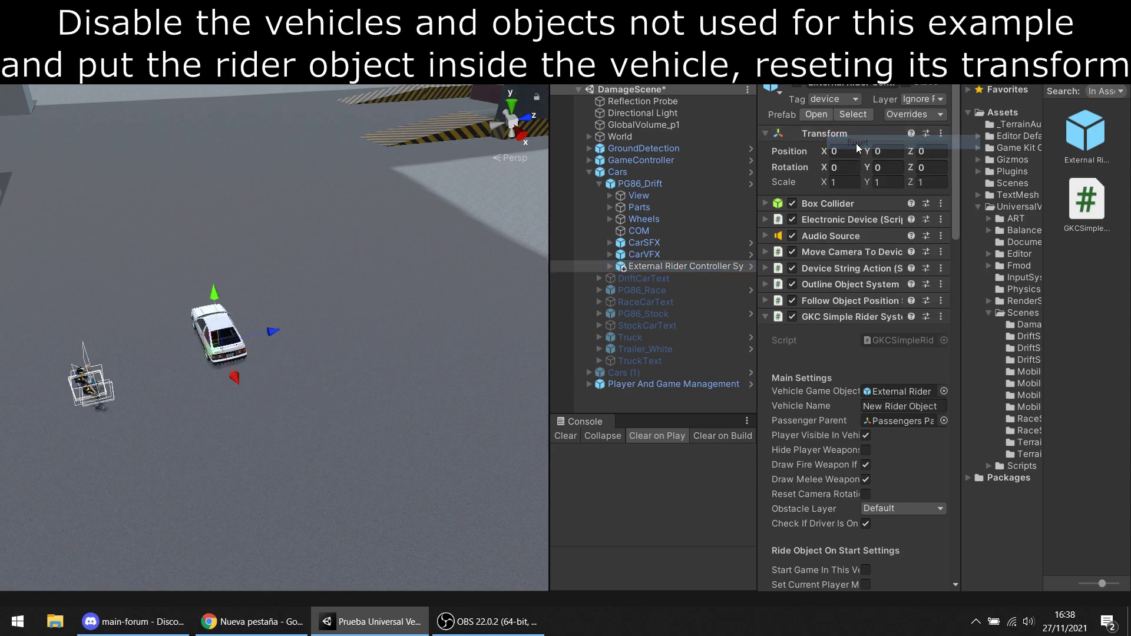
{"action": "left_click_drag", "start_coordinate": [549, 225], "coordinate": [487, 227]}
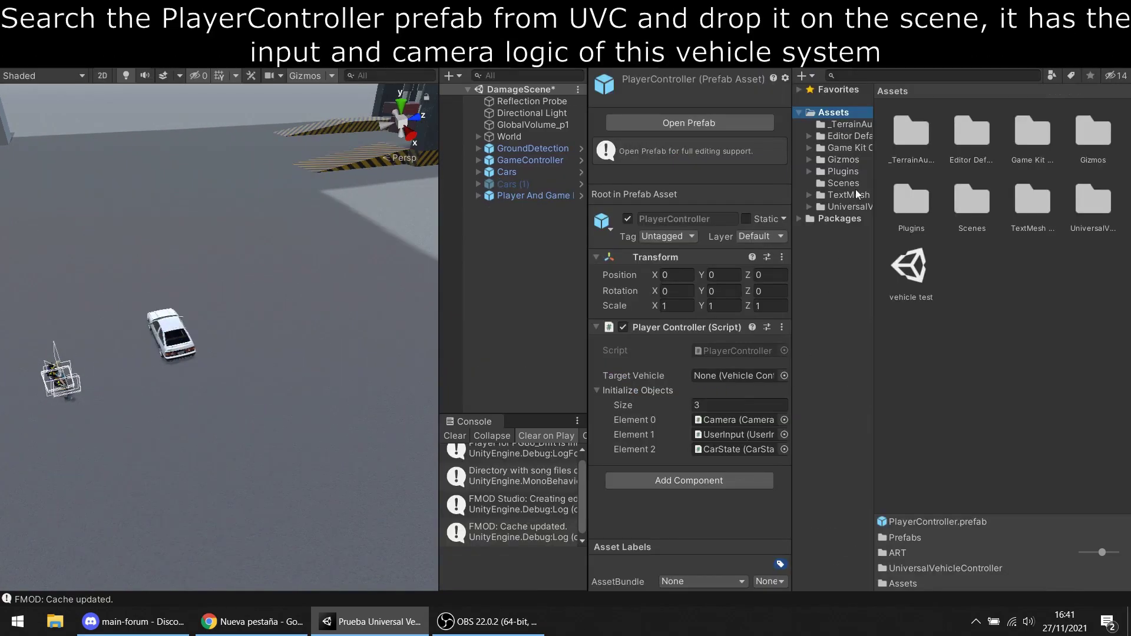
Search 'playercontroller' and drag the PlayerController prefab into the DamageScene hierarchy
{"action": "left_click", "coordinate": [892, 78]}
{"action": "type", "text": "playercontroller"}
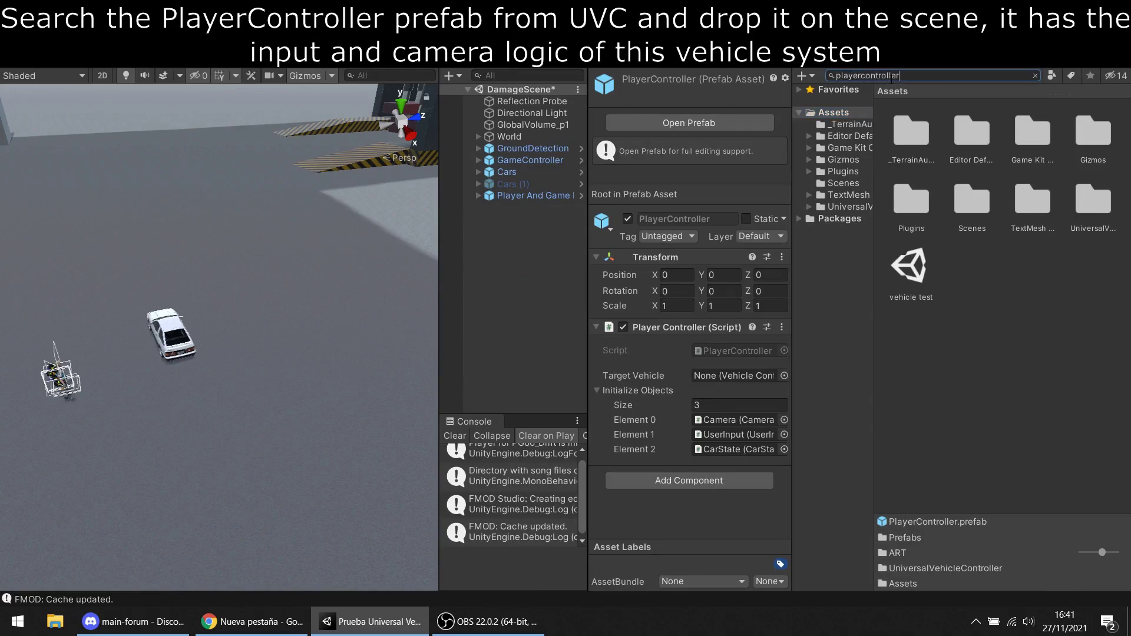
{"action": "left_click", "coordinate": [971, 208]}
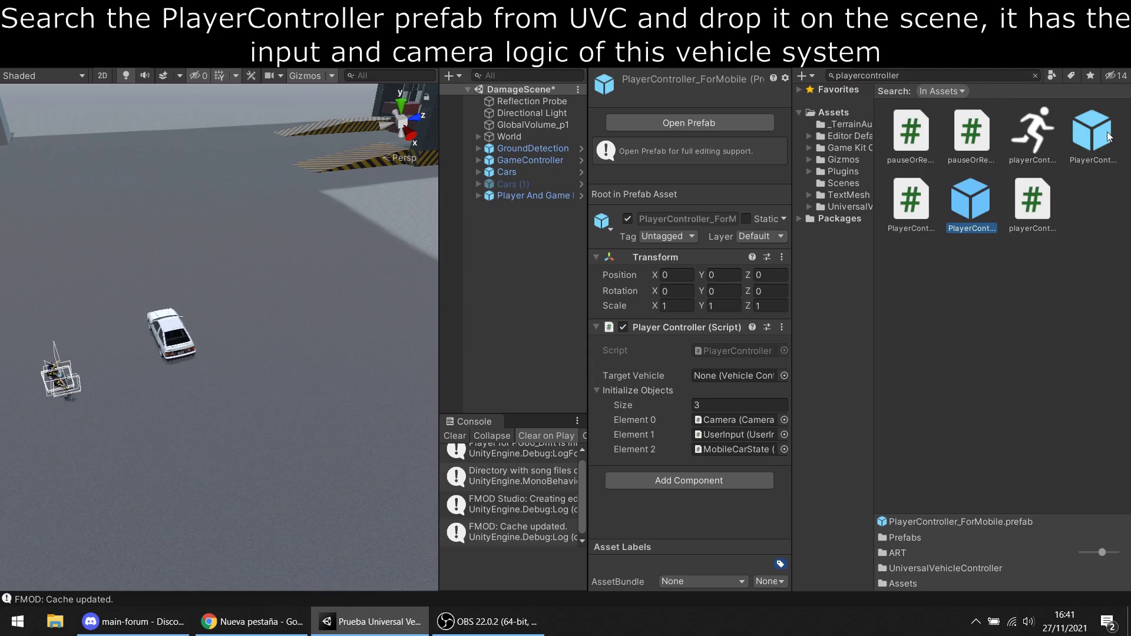
{"action": "left_click_drag", "start_coordinate": [1108, 137], "coordinate": [553, 230]}
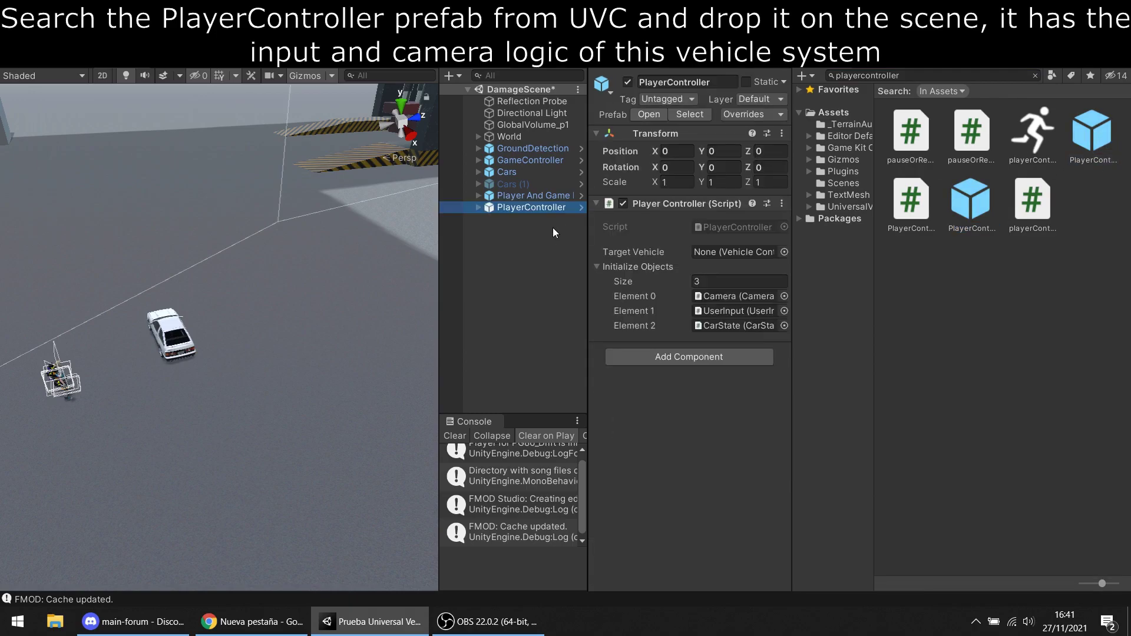
{"action": "right_click", "coordinate": [687, 171]}
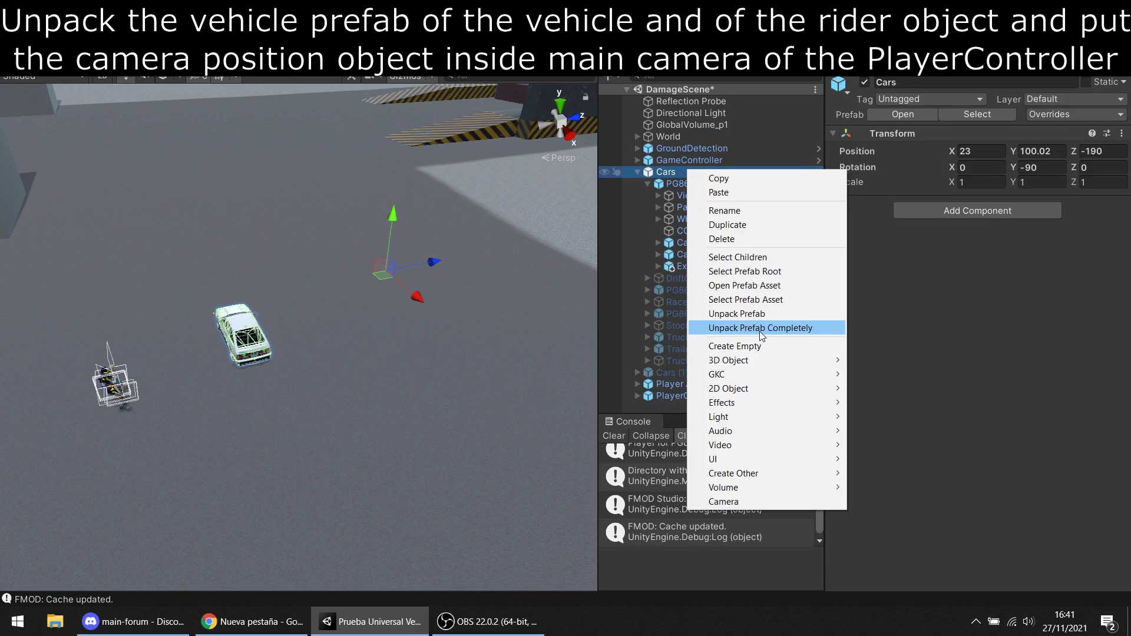
Unpack Cars completely, move PG86_Drift to the top level, and unpack External Rider Controller System
{"action": "left_click", "coordinate": [759, 332]}
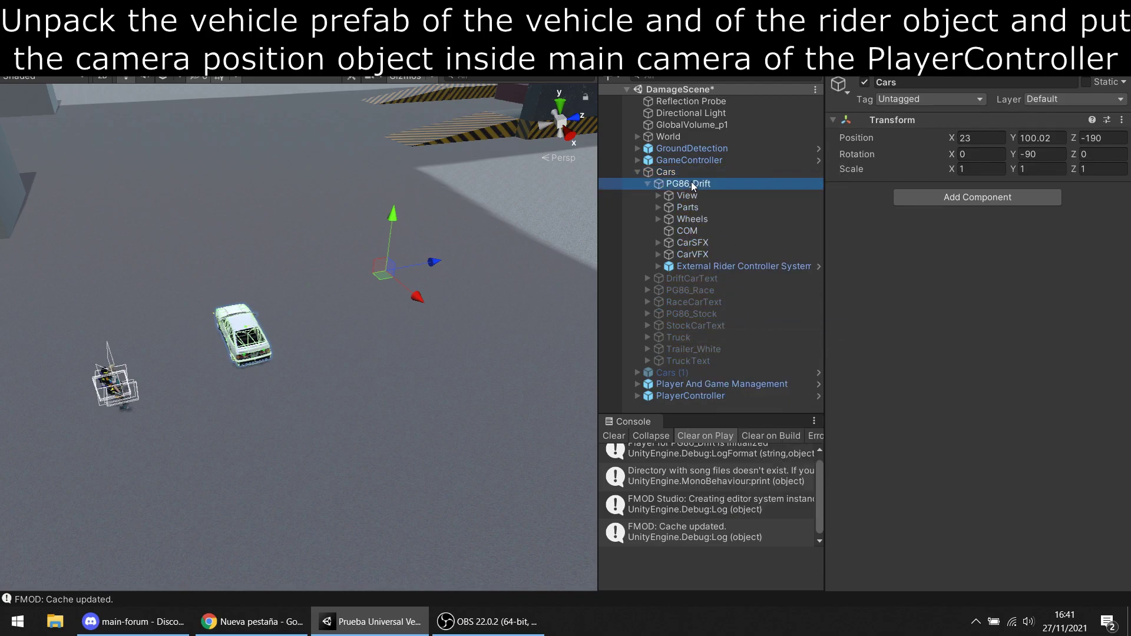
{"action": "left_click_drag", "start_coordinate": [690, 184], "coordinate": [705, 165]}
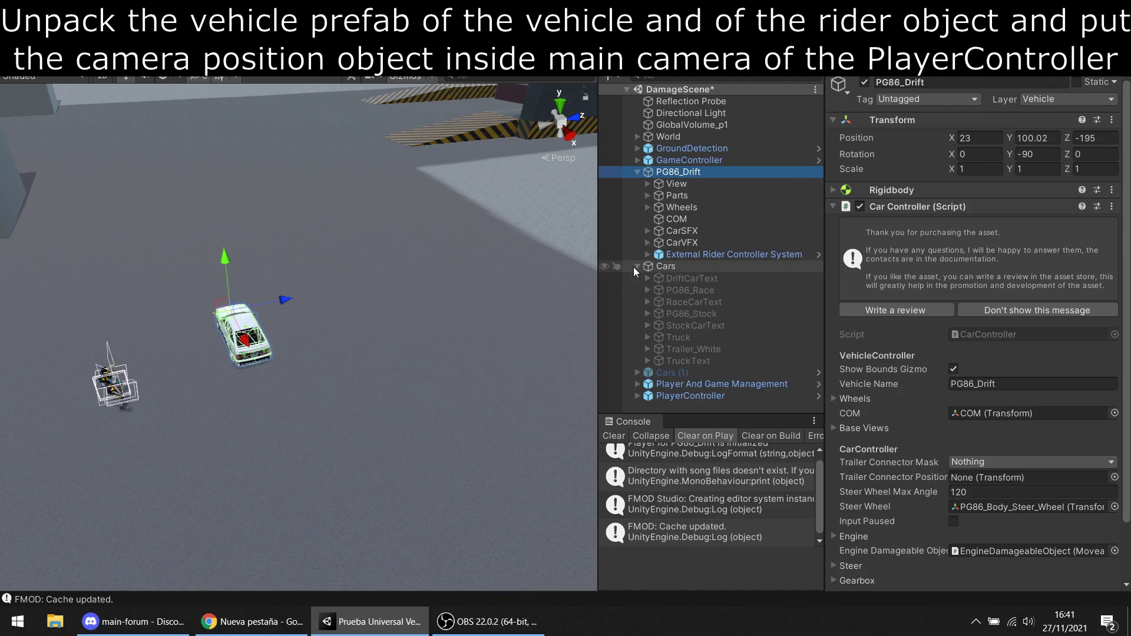
{"action": "left_click", "coordinate": [638, 266]}
{"action": "left_click", "coordinate": [673, 253]}
{"action": "right_click", "coordinate": [674, 254]}
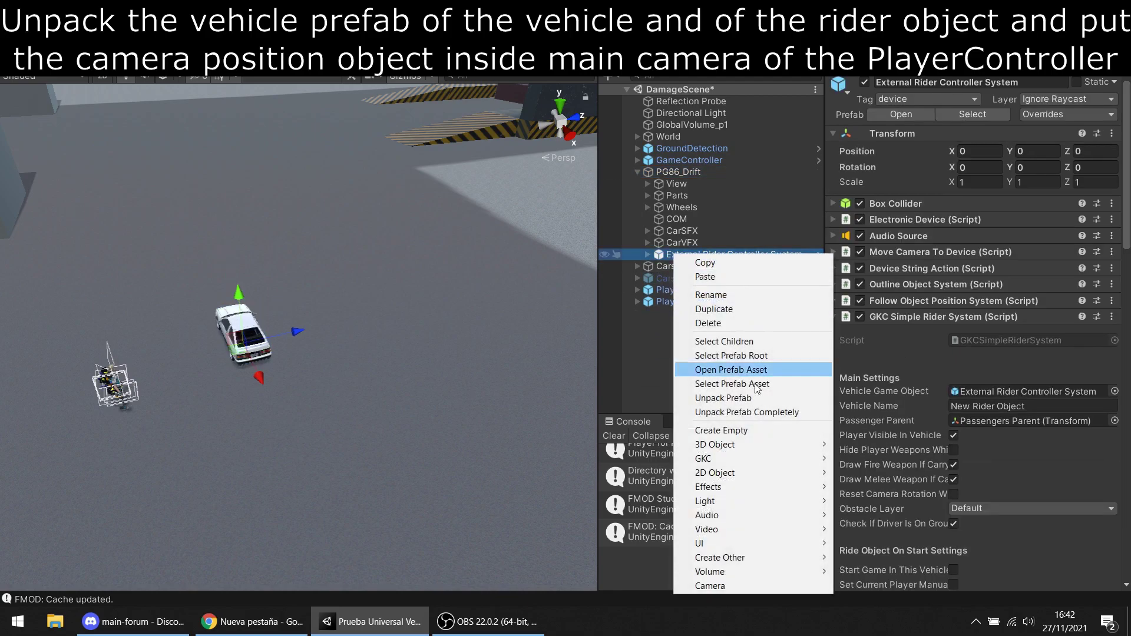
{"action": "left_click", "coordinate": [707, 411]}
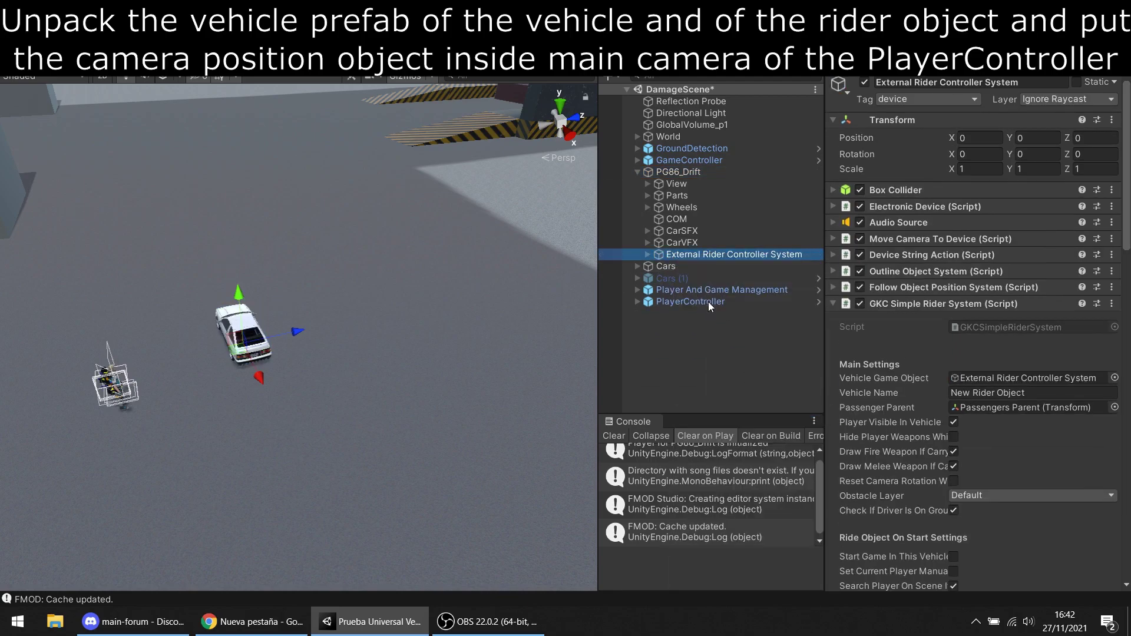
{"action": "left_click", "coordinate": [648, 256]}
Nest Camera Position under BaseCamera with a reset transform, and disable BaseCamera's Camera component
{"action": "left_click_drag", "start_coordinate": [709, 278], "coordinate": [719, 349]}
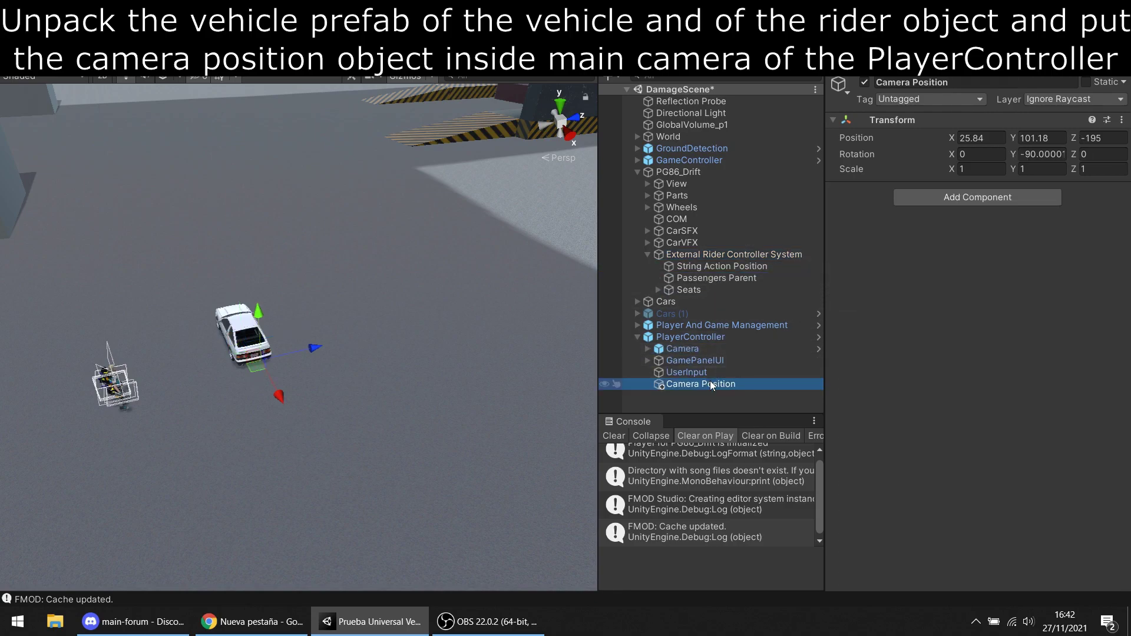
{"action": "mouse_move", "coordinate": [707, 383]}
{"action": "left_mouse_down"}
{"action": "mouse_move", "coordinate": [709, 349]}
{"action": "mouse_move", "coordinate": [723, 371]}
{"action": "left_mouse_up"}
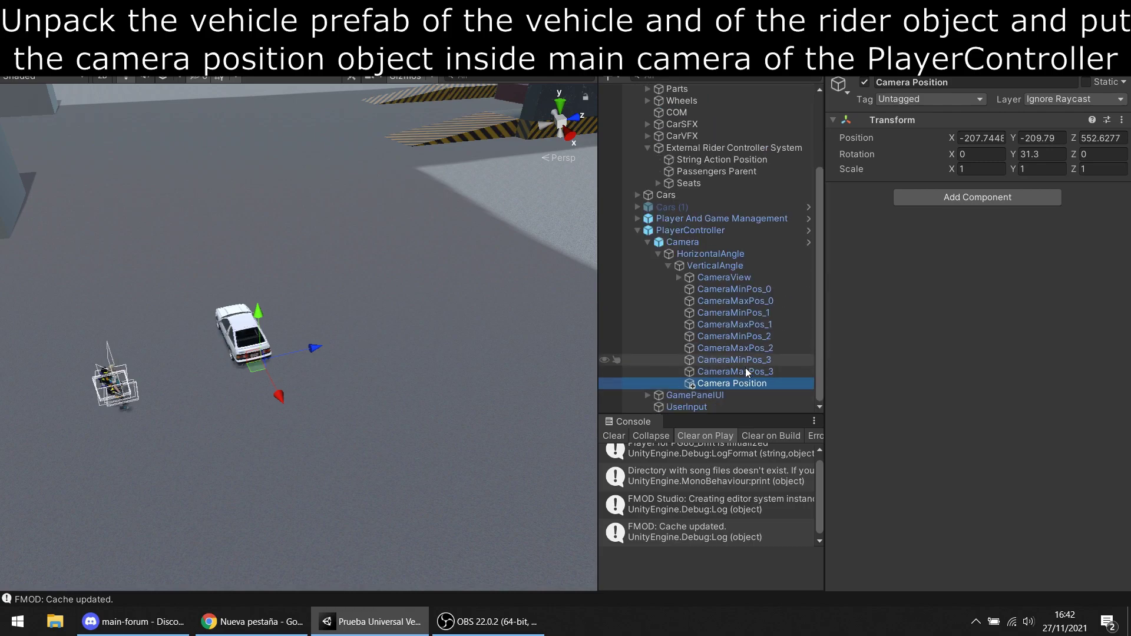
{"action": "right_click", "coordinate": [950, 119]}
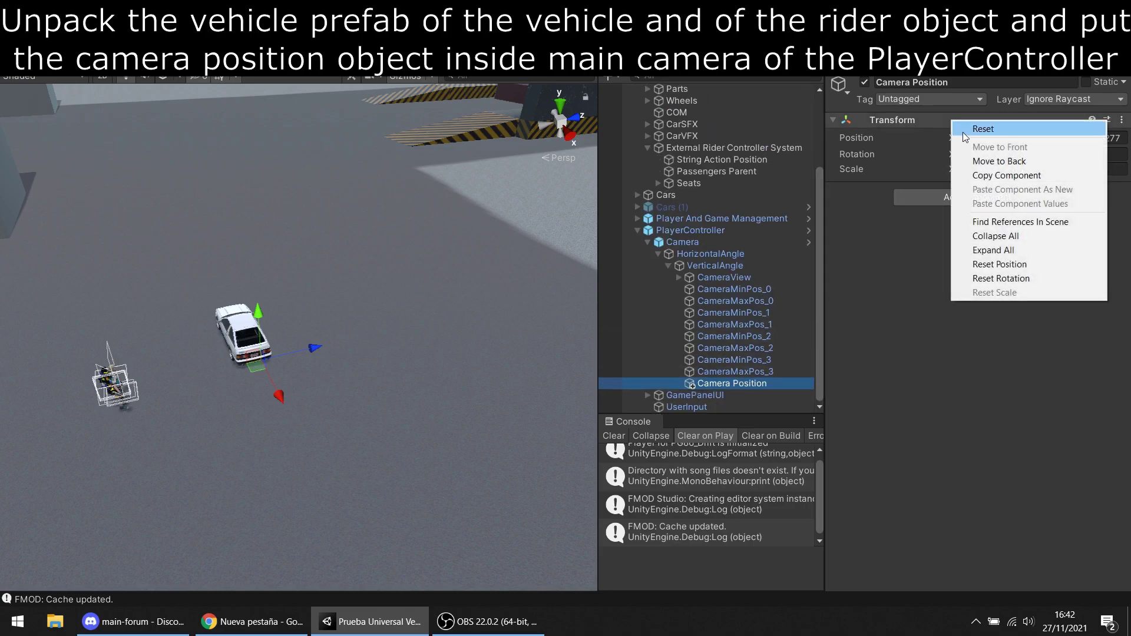
{"action": "left_click", "coordinate": [673, 280]}
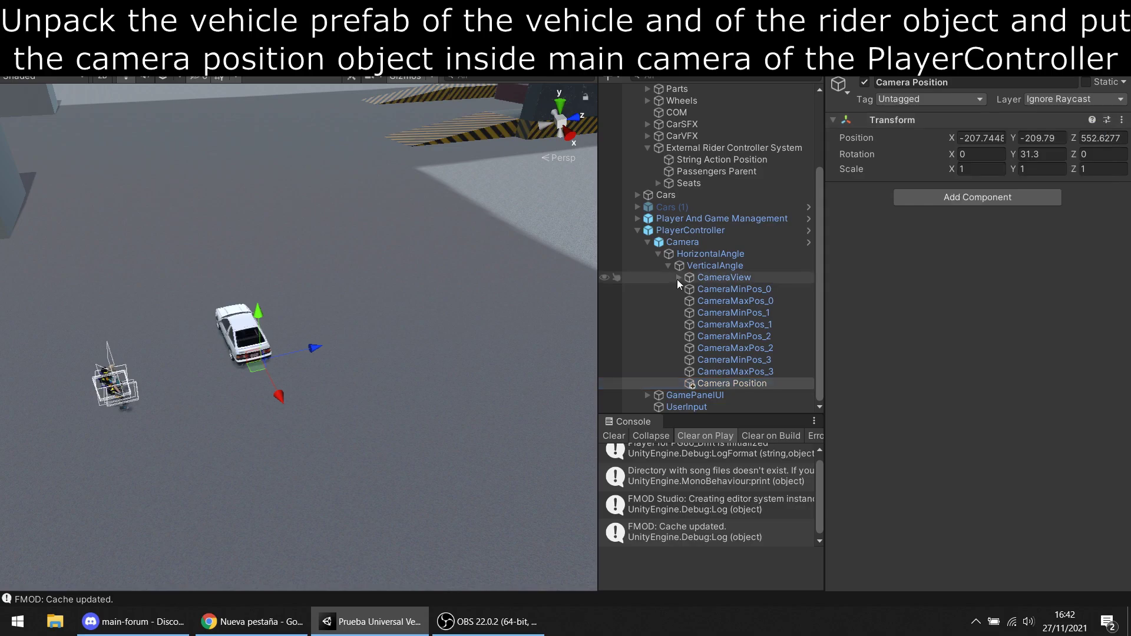
{"action": "left_click", "coordinate": [678, 277]}
{"action": "left_click_drag", "start_coordinate": [734, 398], "coordinate": [748, 291]}
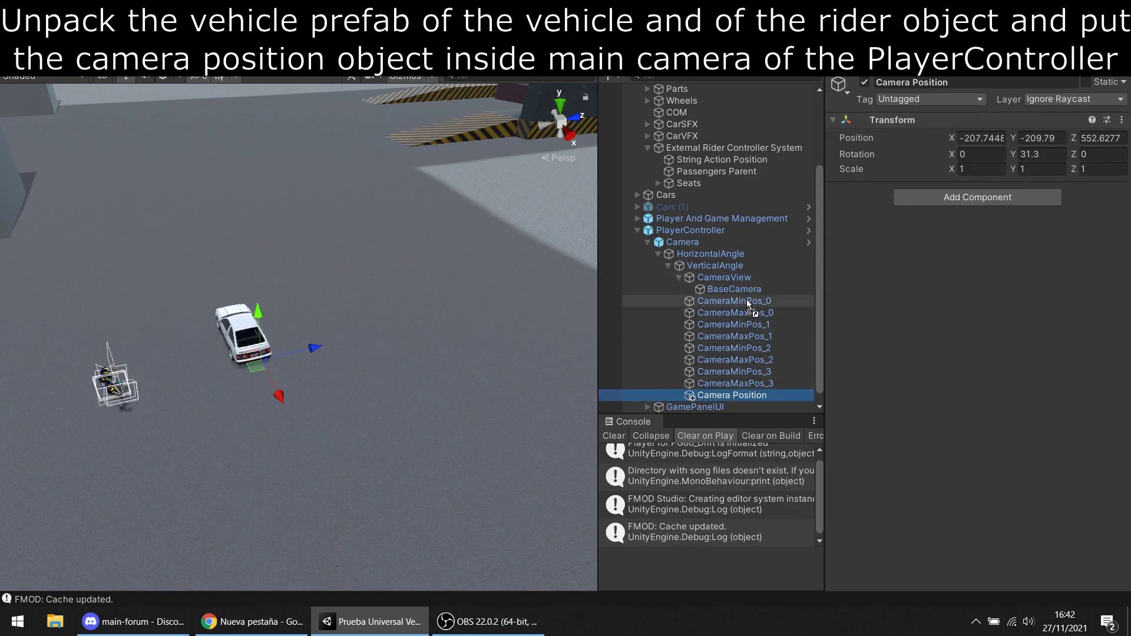
{"action": "right_click", "coordinate": [911, 119]}
{"action": "left_click", "coordinate": [928, 129]}
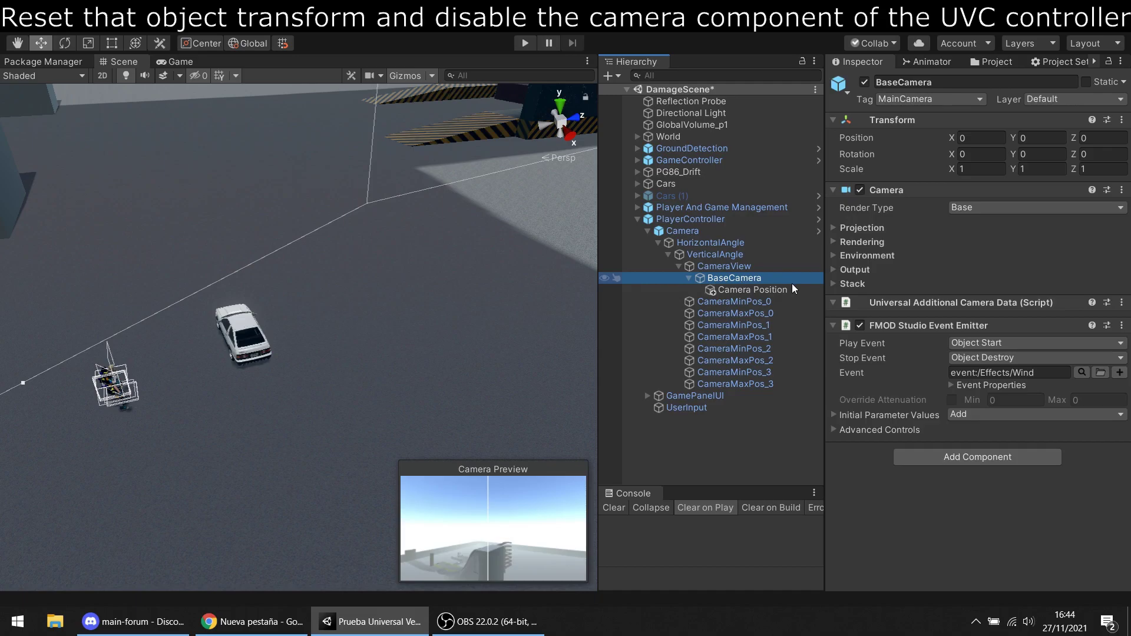
{"action": "left_click", "coordinate": [861, 188]}
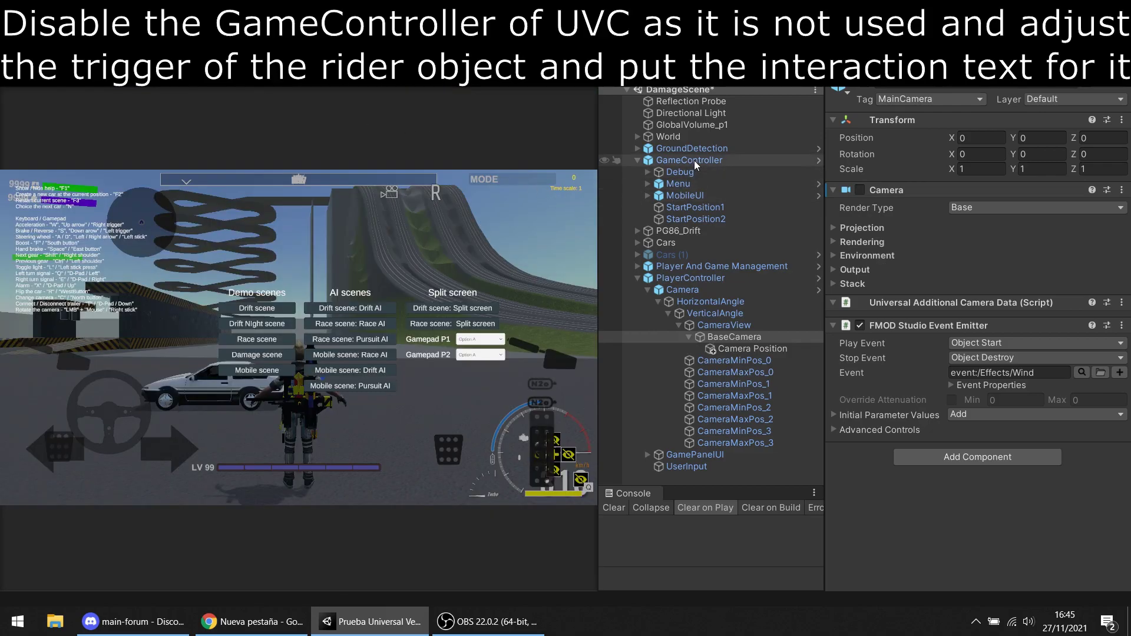
Deactivate GameController, then select External Rider Controller System under PG86_Drift
{"action": "left_click", "coordinate": [695, 161]}
{"action": "left_click", "coordinate": [864, 91]}
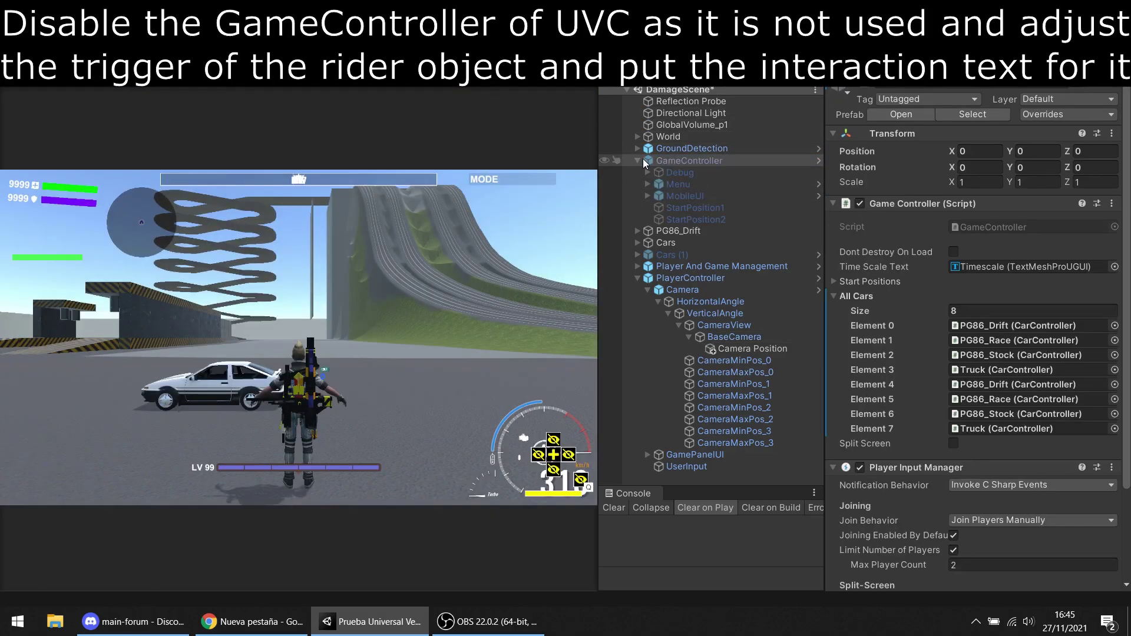
{"action": "left_click", "coordinate": [637, 159]}
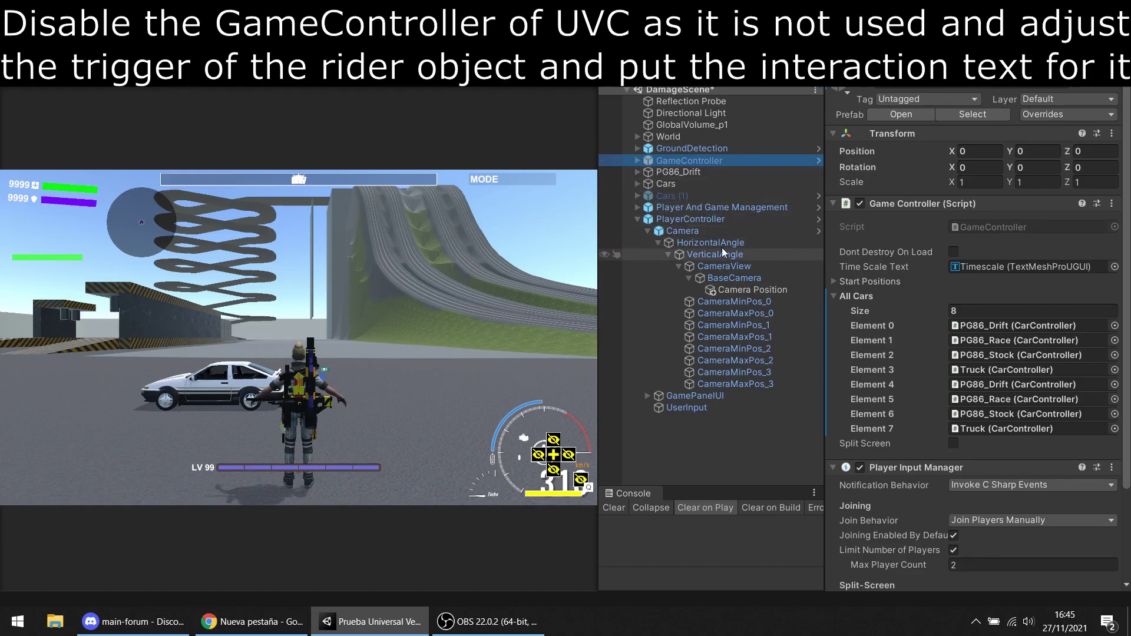
{"action": "left_click", "coordinate": [671, 171]}
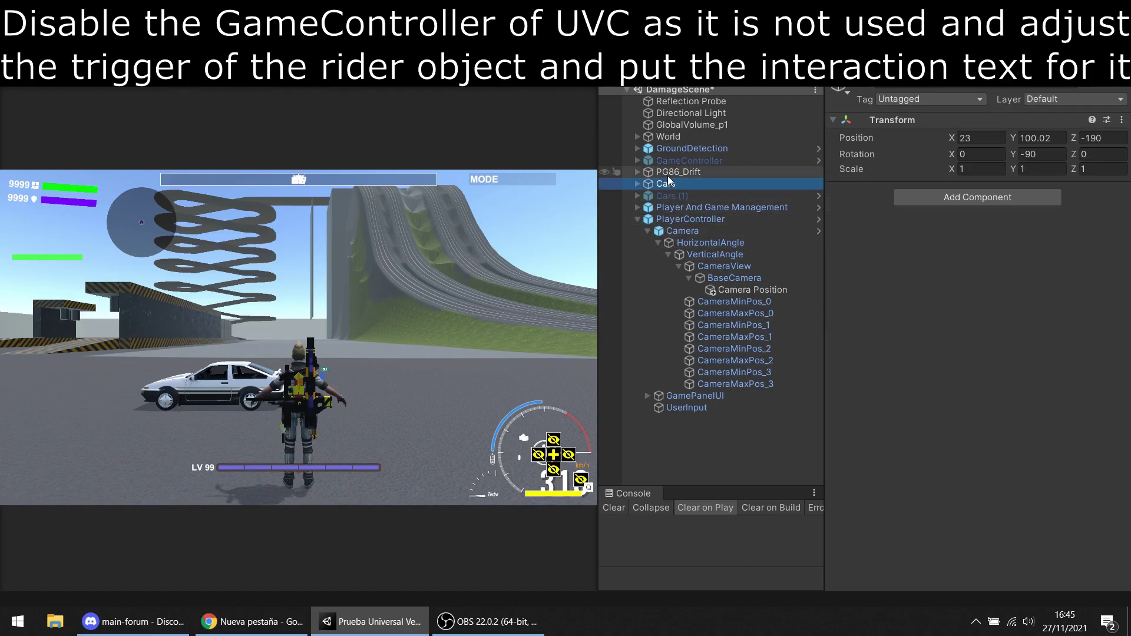
{"action": "left_click", "coordinate": [638, 171]}
{"action": "left_click", "coordinate": [708, 254]}
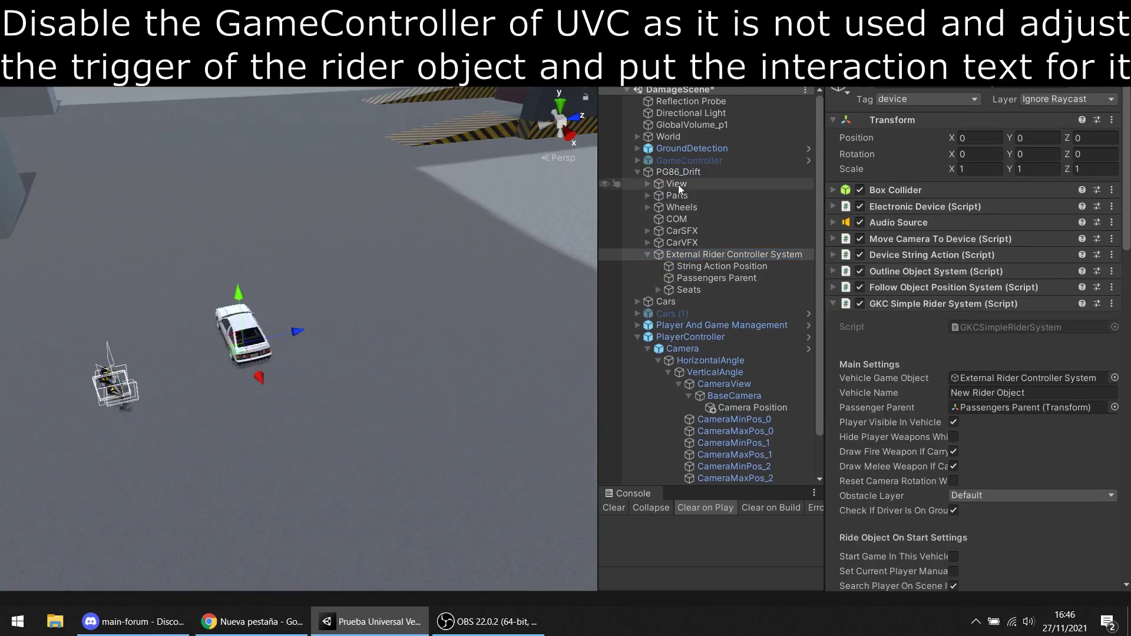
Set the rider's Box Collider Size X and Z to 5
{"action": "left_click", "coordinate": [929, 188]}
{"action": "left_click", "coordinate": [560, 107]}
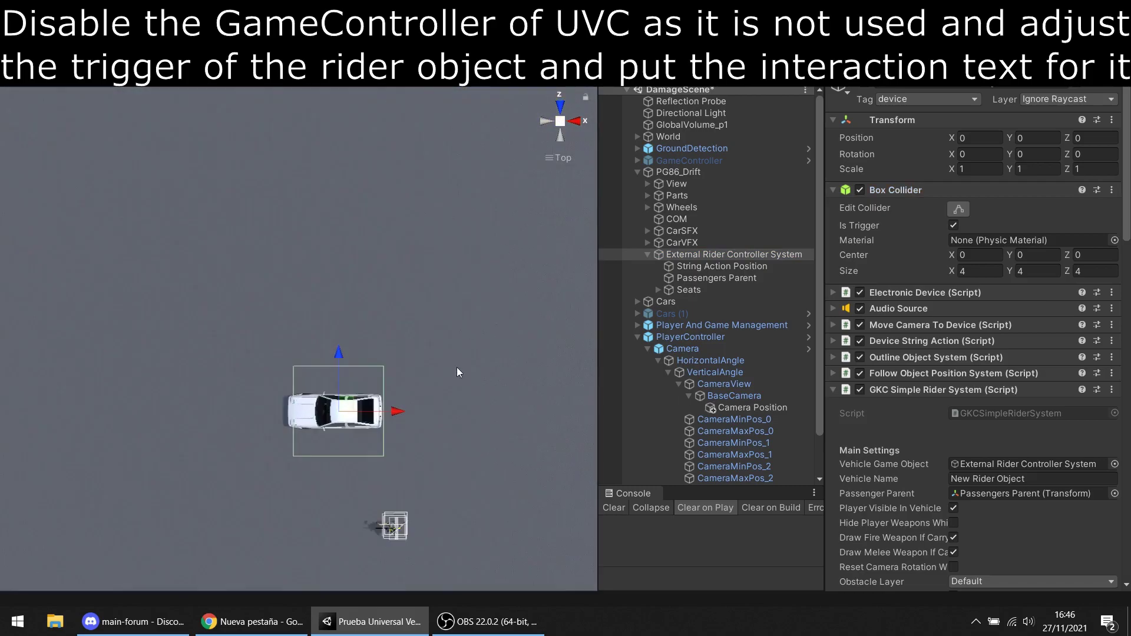
{"action": "scroll", "coordinate": [457, 367], "scroll_direction": "up", "scroll_amount": 2}
{"action": "middle_click_drag", "start_coordinate": [435, 390], "coordinate": [441, 291]}
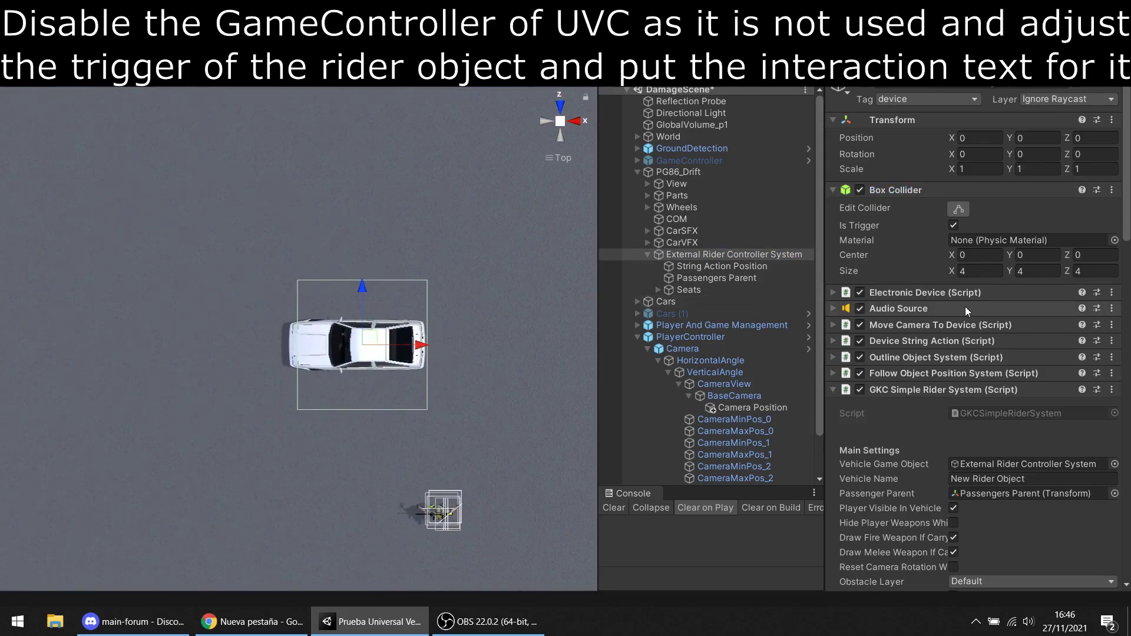
{"action": "type", "text": "5"}
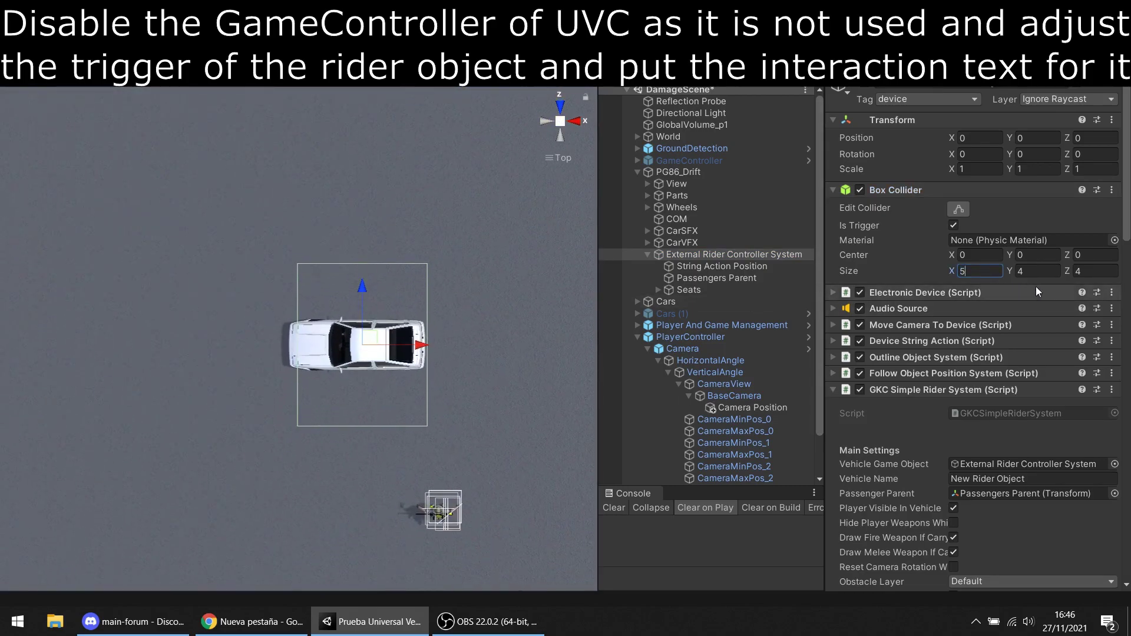
{"action": "left_click", "coordinate": [1092, 273]}
{"action": "type", "text": "5"}
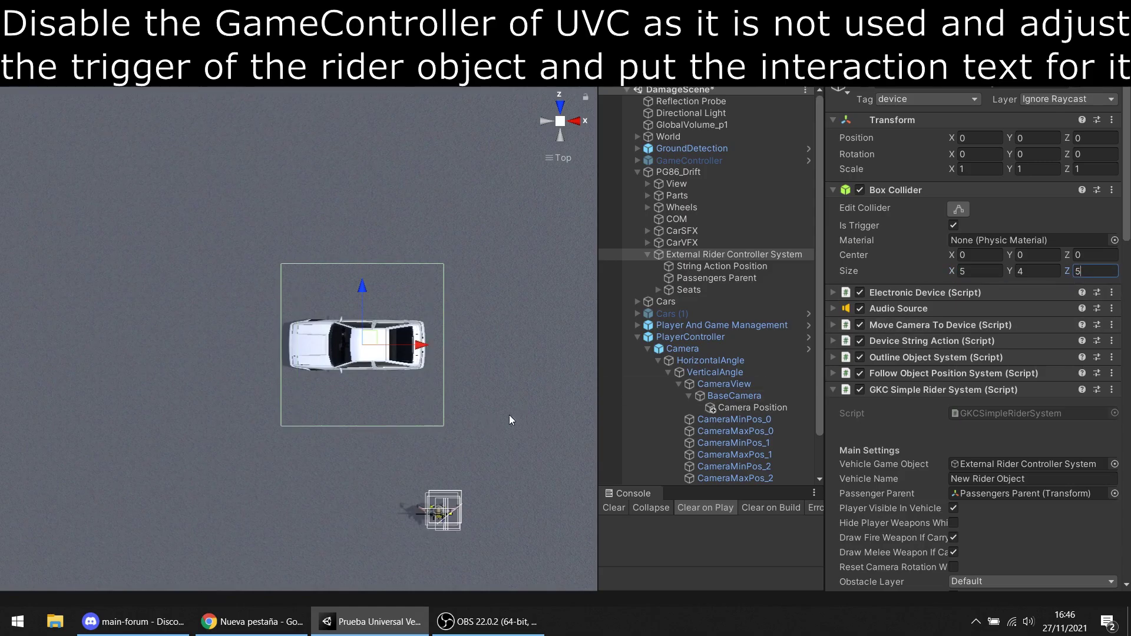
Set Device String Action's Device Name to PG86 and Device Action to Drive
{"action": "left_click", "coordinate": [910, 339]}
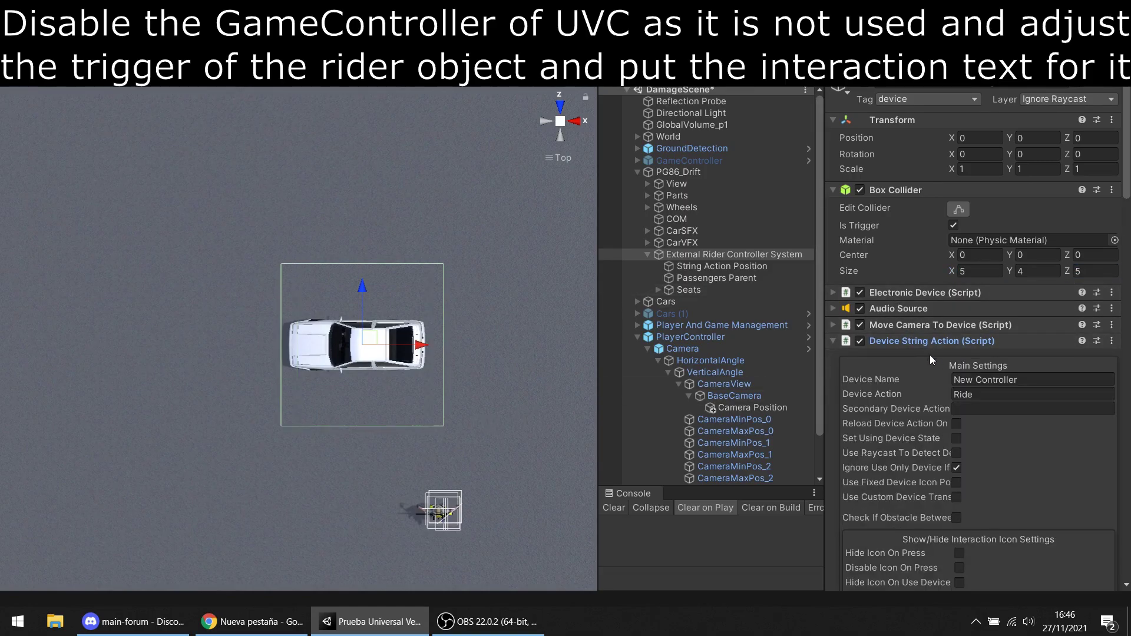
{"action": "key", "text": "Tab"}
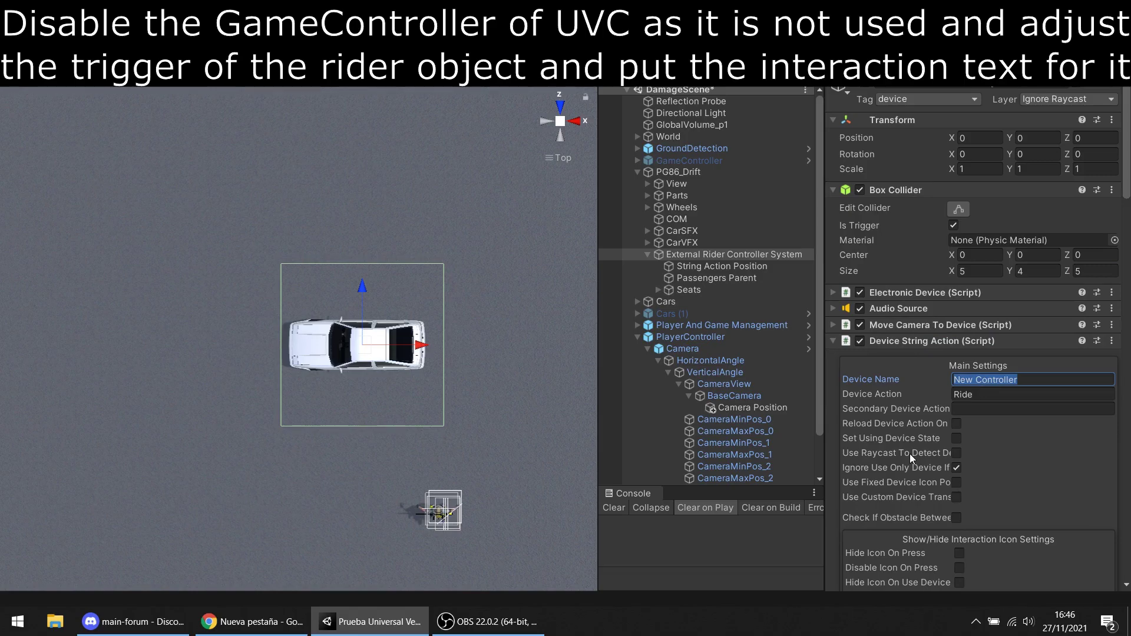
{"action": "type", "text": "P"}
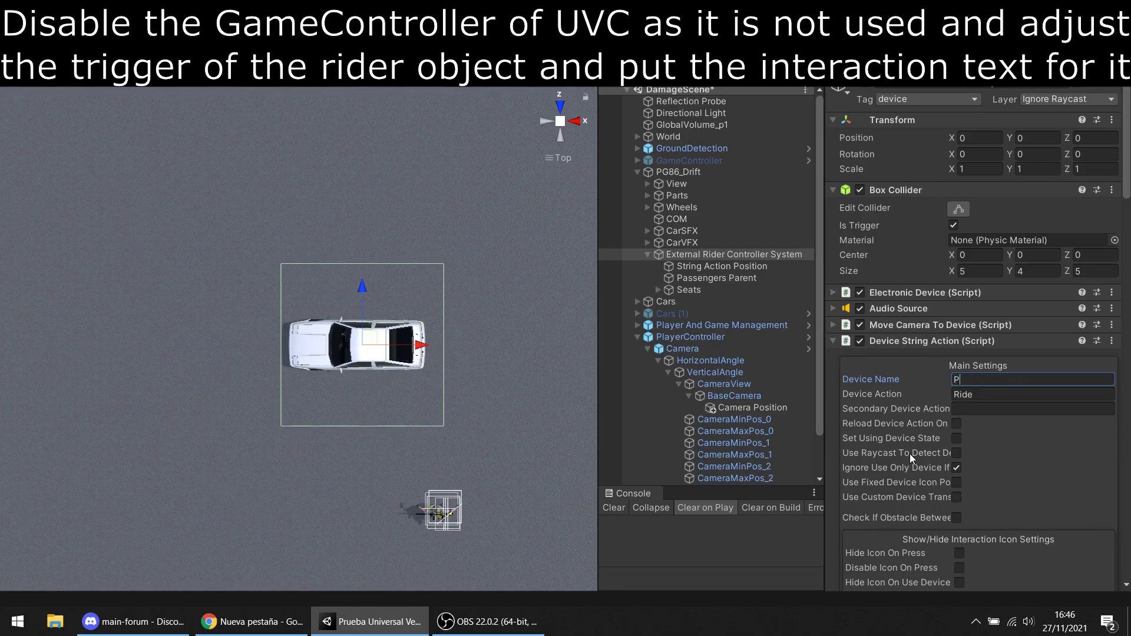
{"action": "type", "text": "G8"}
{"action": "type", "text": "6"}
{"action": "key", "text": "Tab"}
{"action": "type", "text": "D"}
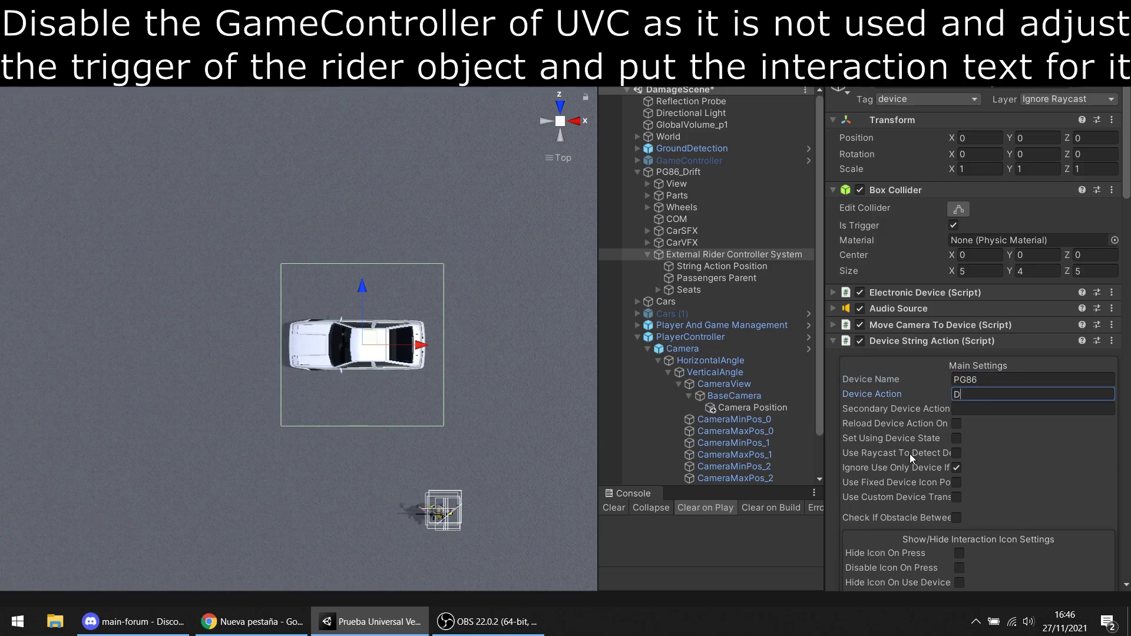
{"action": "type", "text": "rive"}
{"action": "left_click", "coordinate": [900, 345]}
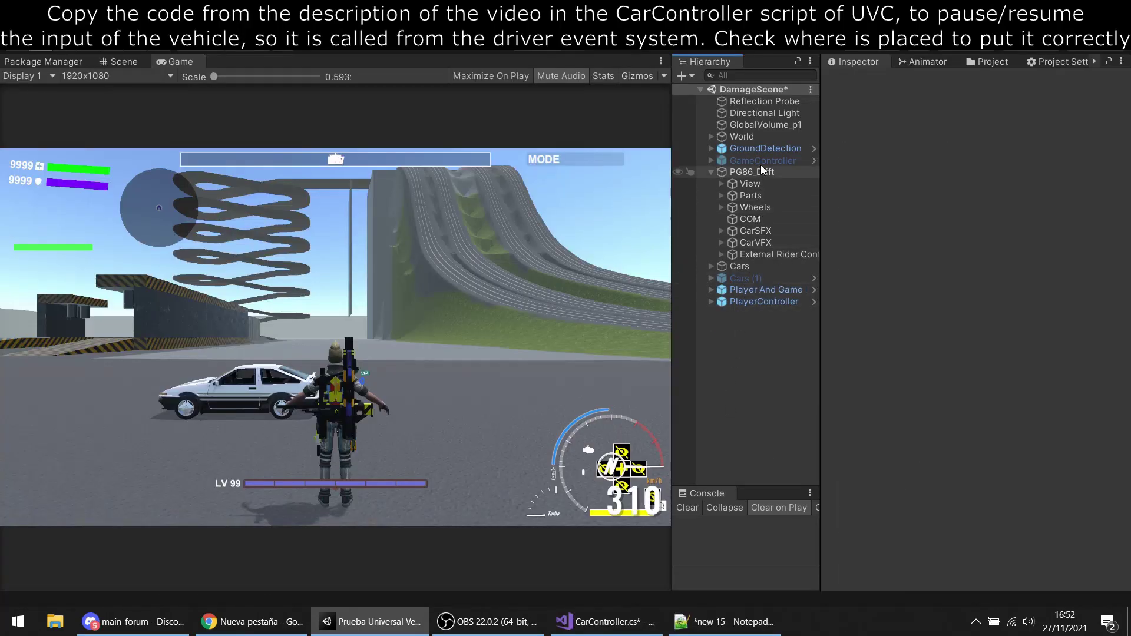
{"action": "left_click", "coordinate": [761, 164]}
Open CarController.cs and paste the inputPaused field and setInputPausedState method after Awake
{"action": "left_click", "coordinate": [762, 169]}
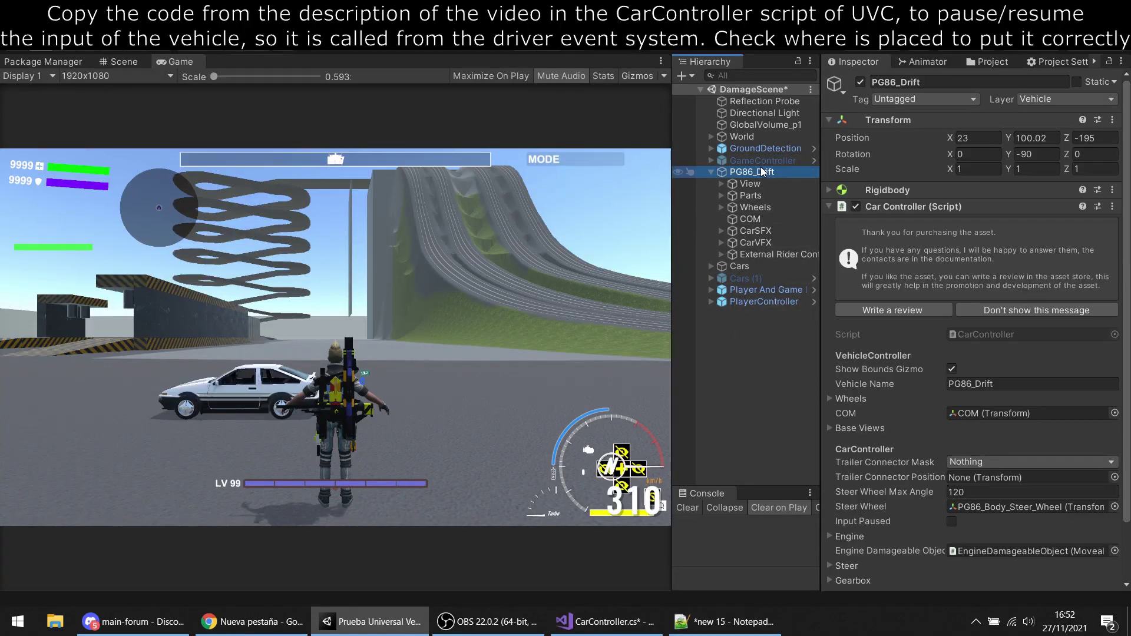
{"action": "right_click", "coordinate": [949, 208]}
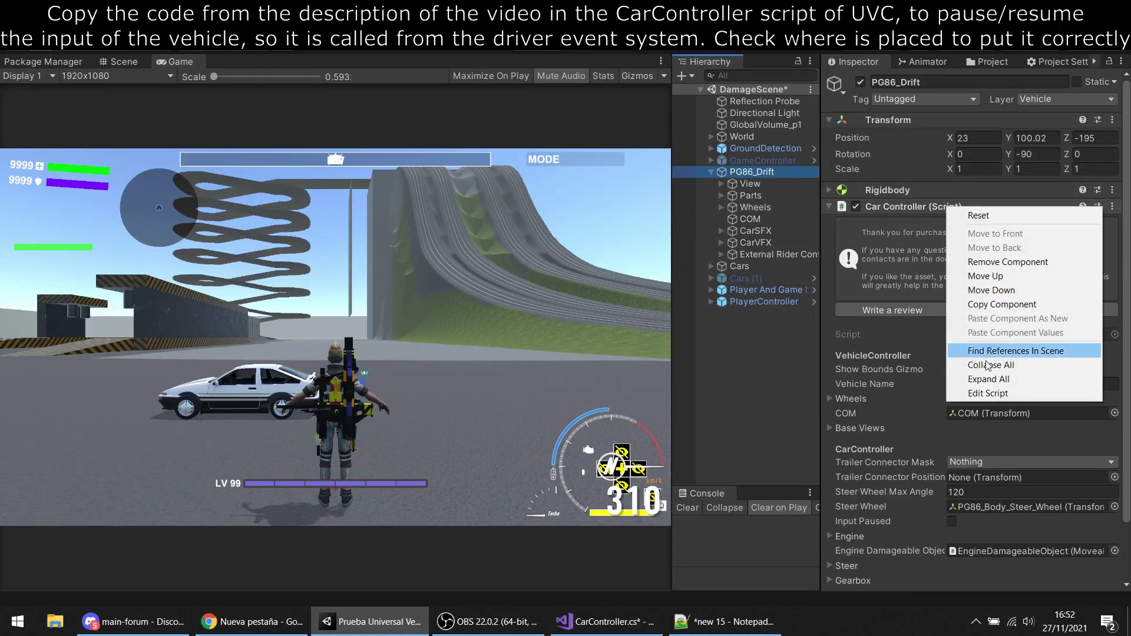
{"action": "left_click", "coordinate": [988, 394]}
{"action": "scroll", "coordinate": [628, 491], "scroll_direction": "up", "scroll_amount": 4}
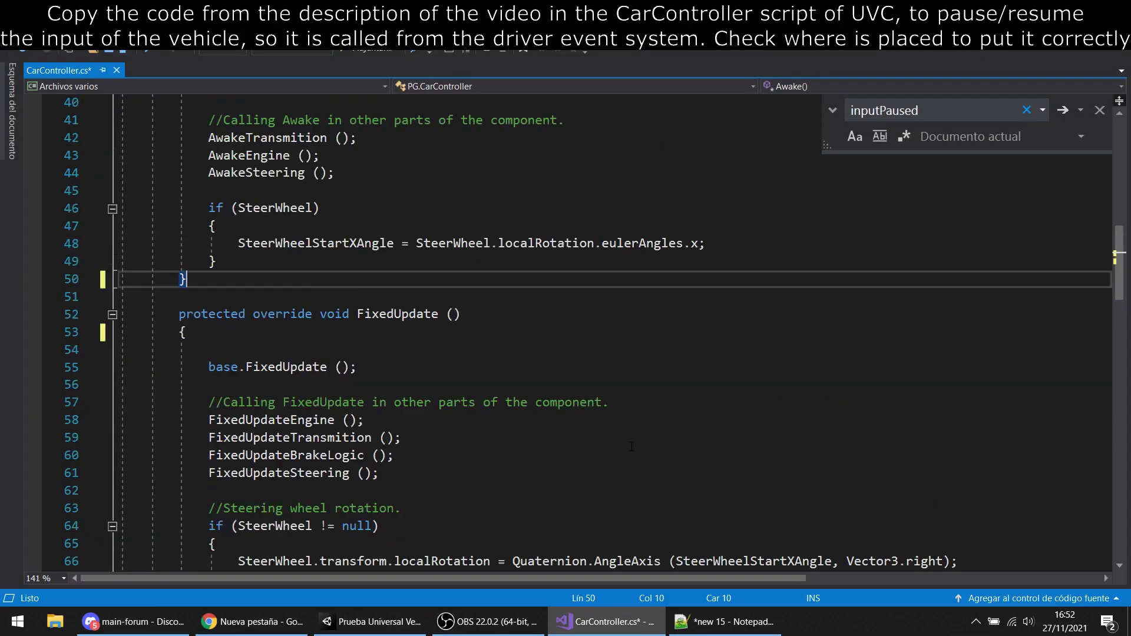
{"action": "left_click", "coordinate": [725, 622]}
{"action": "left_click_drag", "start_coordinate": [174, 163], "coordinate": [1, 75]}
{"action": "key", "text": "ctrl+c"}
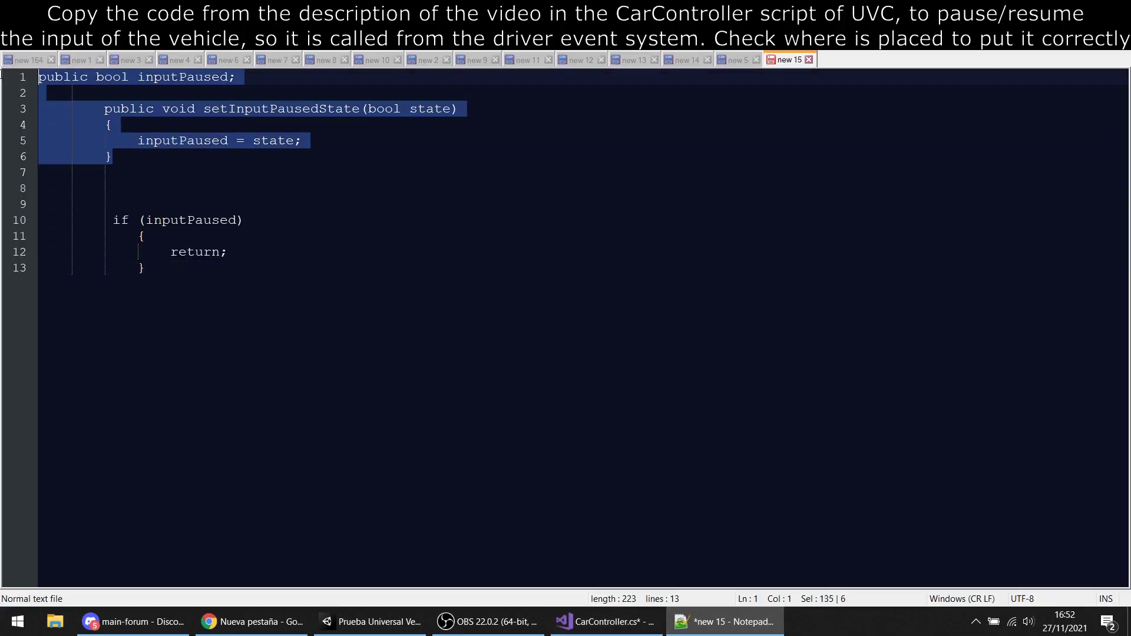
{"action": "key", "text": "alt+Tab"}
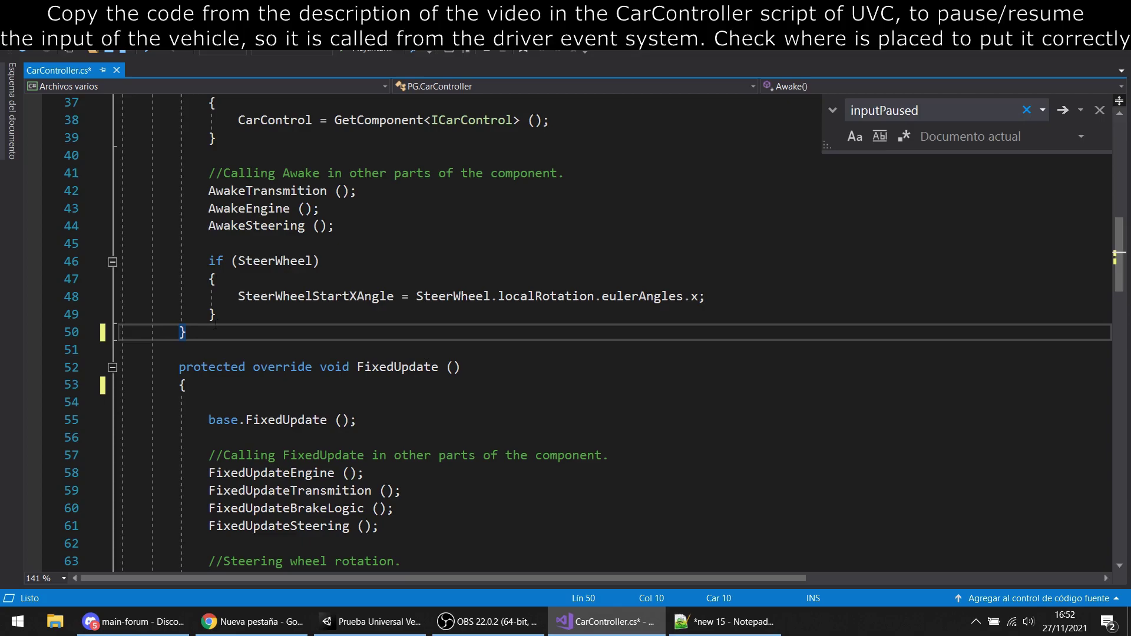
{"action": "key", "text": "Return"}
{"action": "key", "text": "Return"}
{"action": "key", "text": "ctrl+v"}
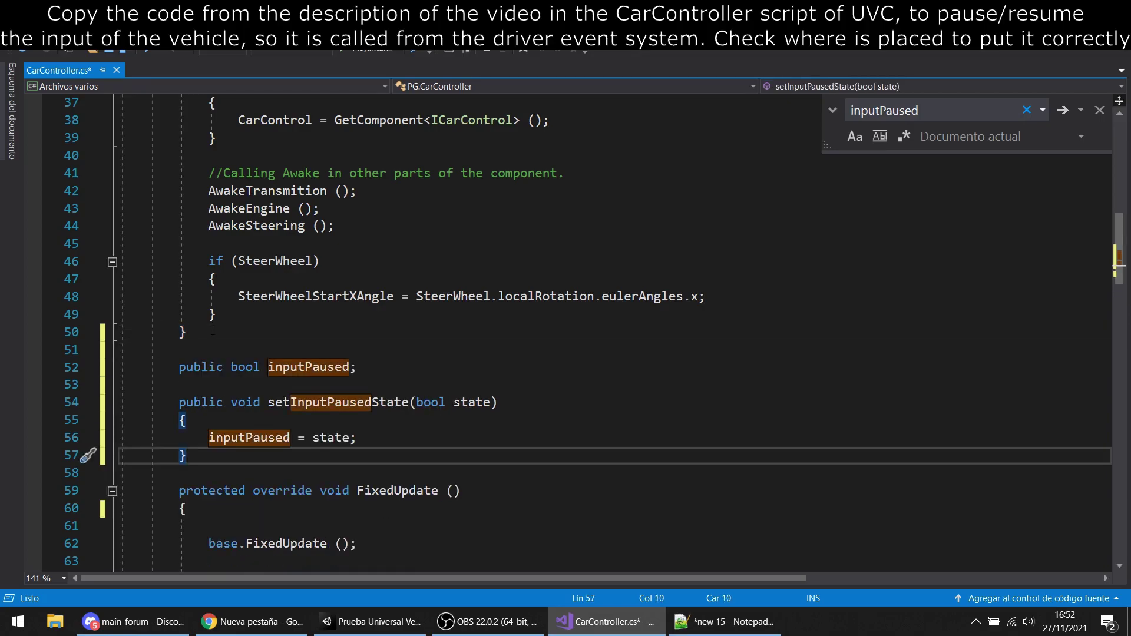
Paste the 'if (inputPaused) return' block at the start of FixedUpdate
{"action": "scroll", "coordinate": [212, 330], "scroll_direction": "down", "scroll_amount": 4}
{"action": "key", "text": "alt+Tab"}
{"action": "left_click_drag", "start_coordinate": [106, 220], "coordinate": [195, 274]}
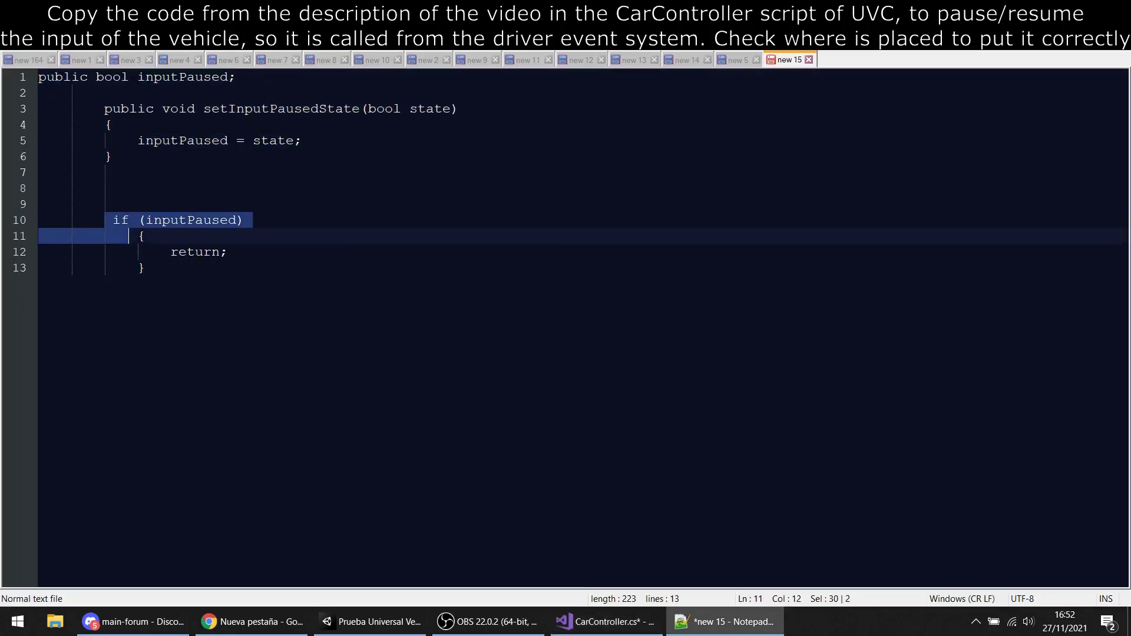
{"action": "key", "text": "ctrl+c"}
{"action": "key", "text": "alt+Tab"}
{"action": "left_click", "coordinate": [240, 298]}
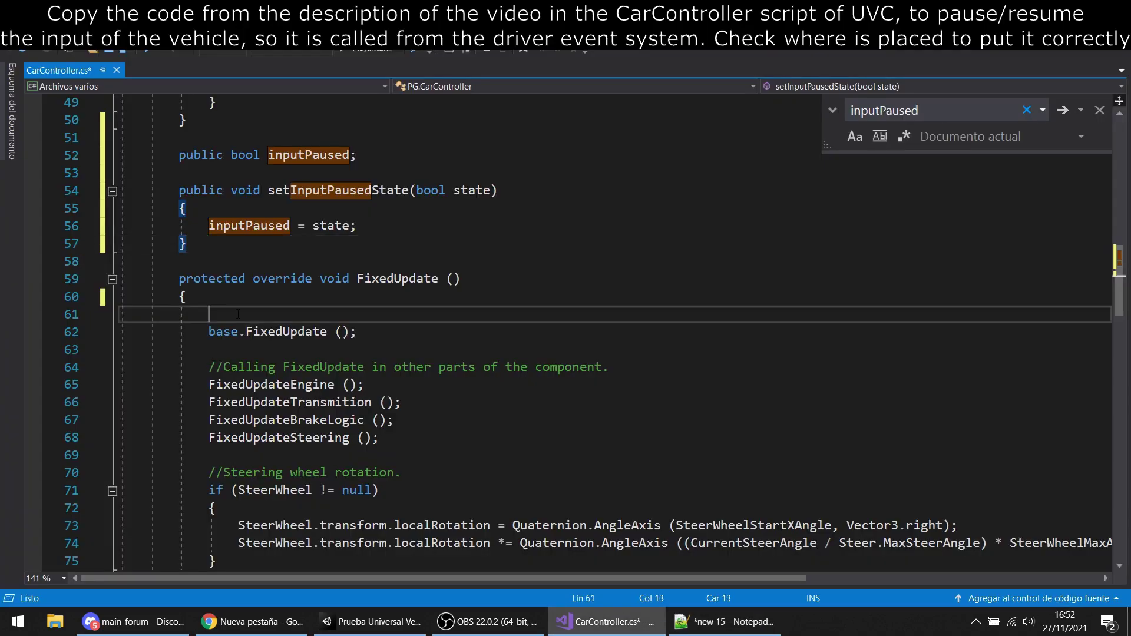
{"action": "key", "text": "Return"}
{"action": "key", "text": "ctrl+v"}
{"action": "key", "text": "Return"}
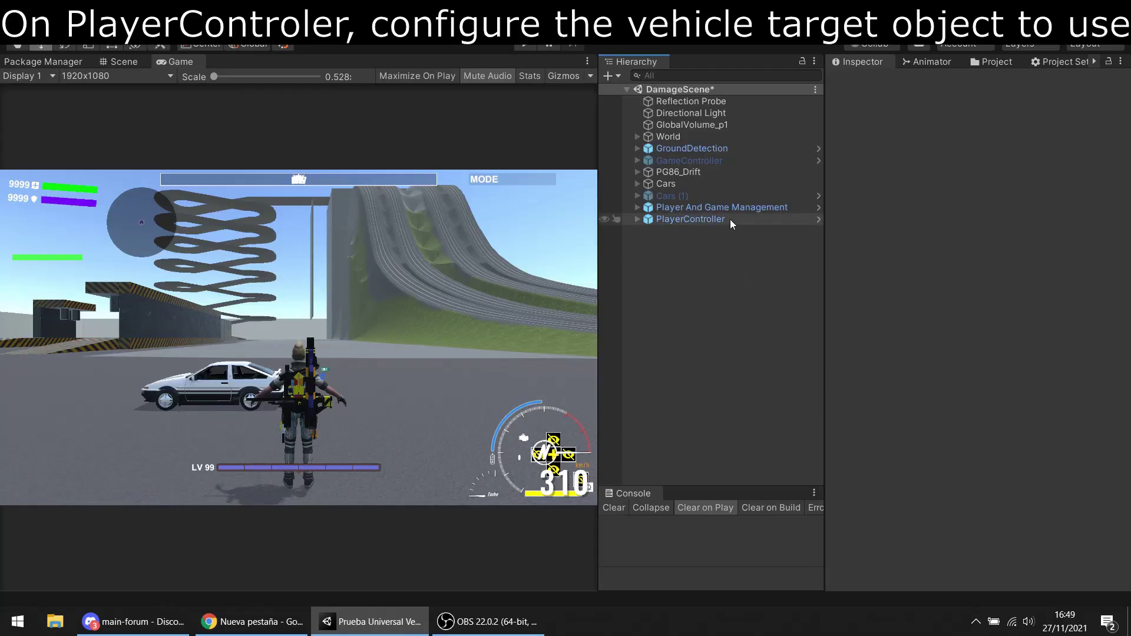
Set PG86_Drift as PlayerController's Target Vehicle and expand the rider's Electronic Device settings
{"action": "left_click", "coordinate": [730, 219]}
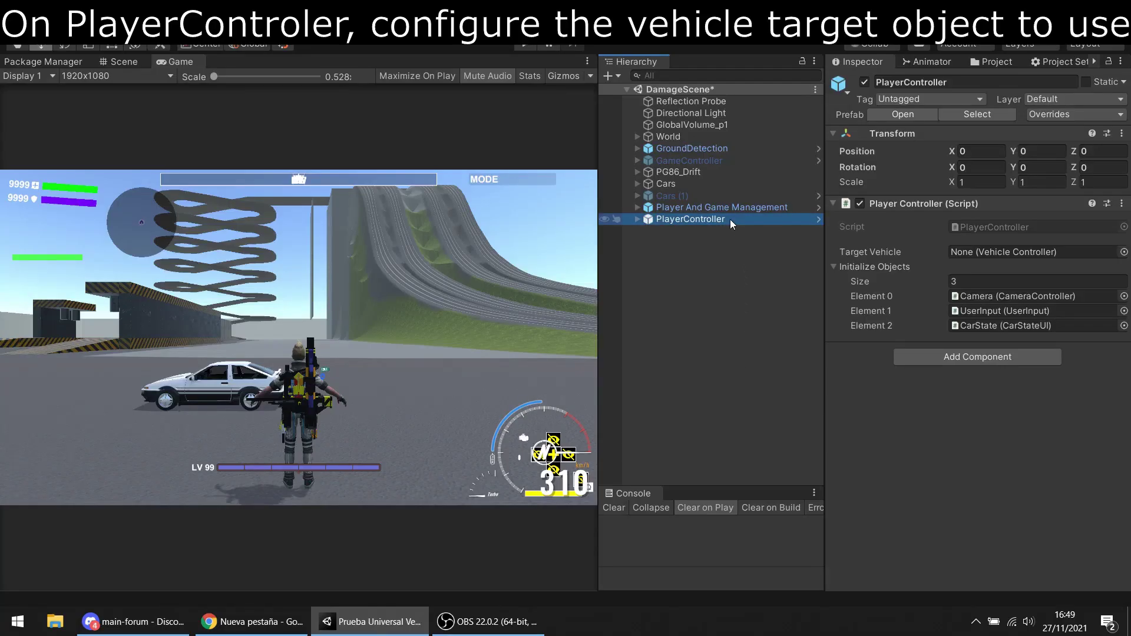
{"action": "left_click_drag", "start_coordinate": [678, 171], "coordinate": [971, 262]}
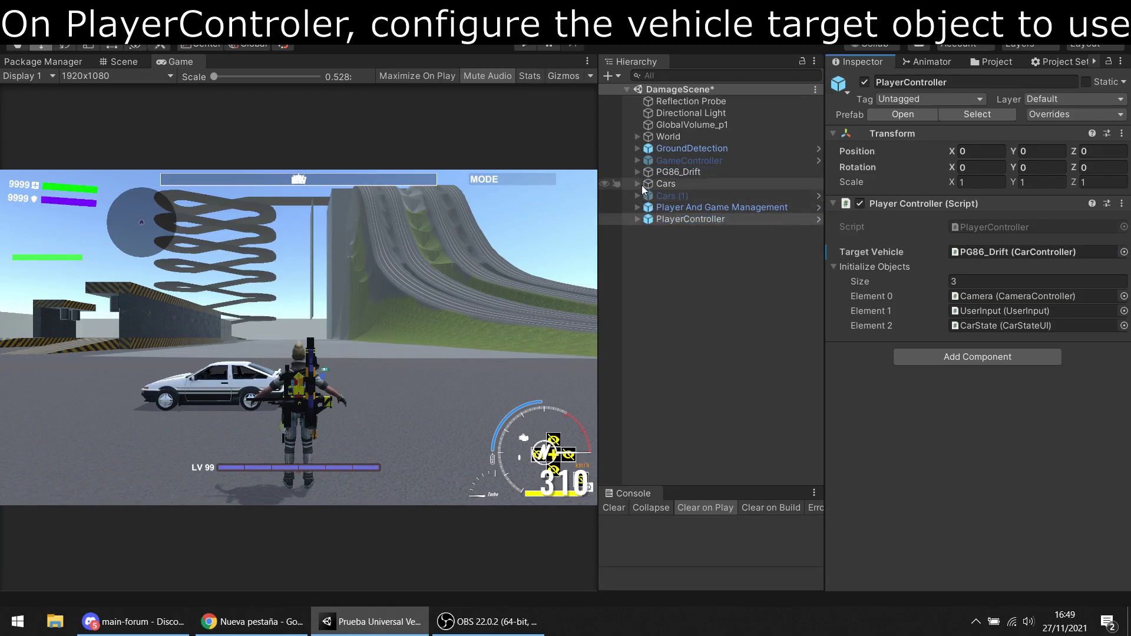
{"action": "left_click", "coordinate": [635, 172]}
{"action": "left_click", "coordinate": [688, 253]}
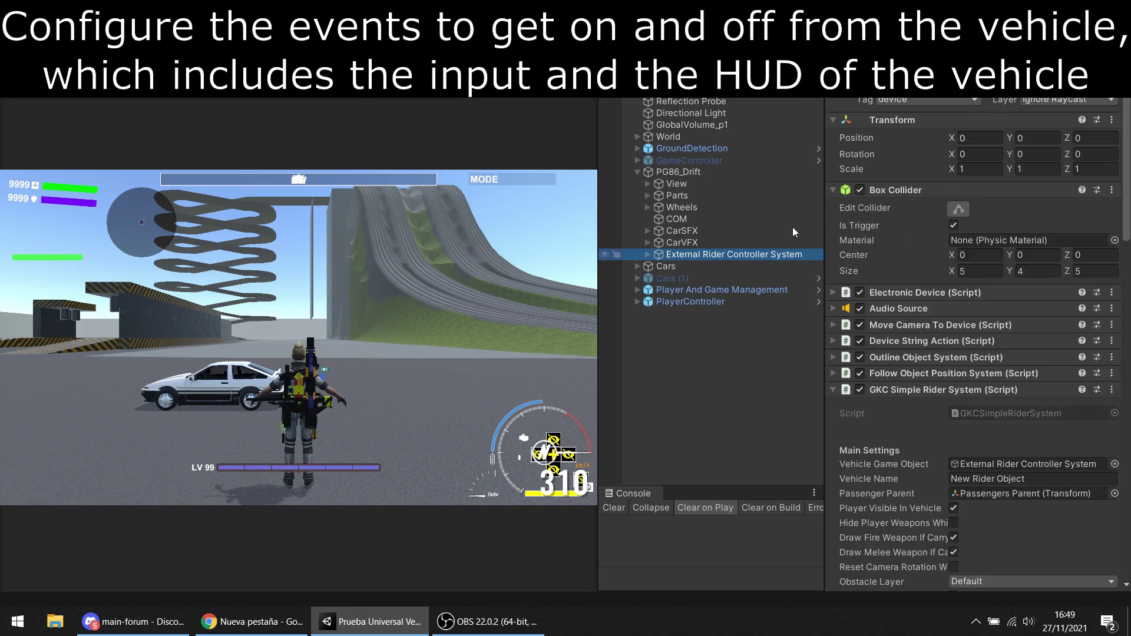
{"action": "left_click_drag", "start_coordinate": [827, 216], "coordinate": [678, 244]}
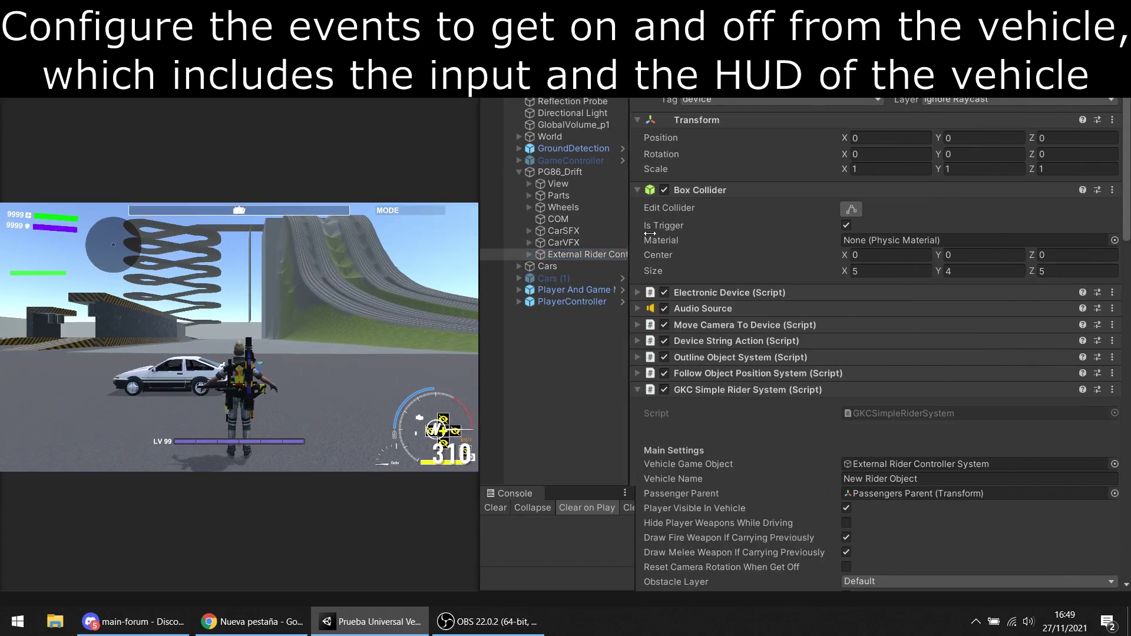
{"action": "left_click", "coordinate": [779, 390]}
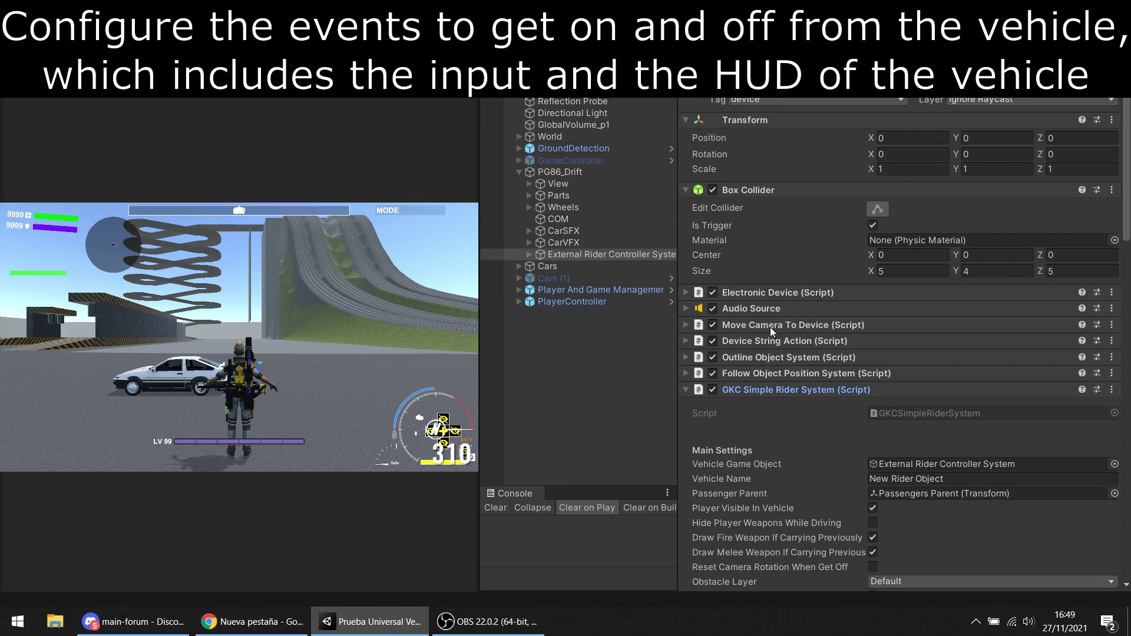
{"action": "left_click", "coordinate": [770, 388]}
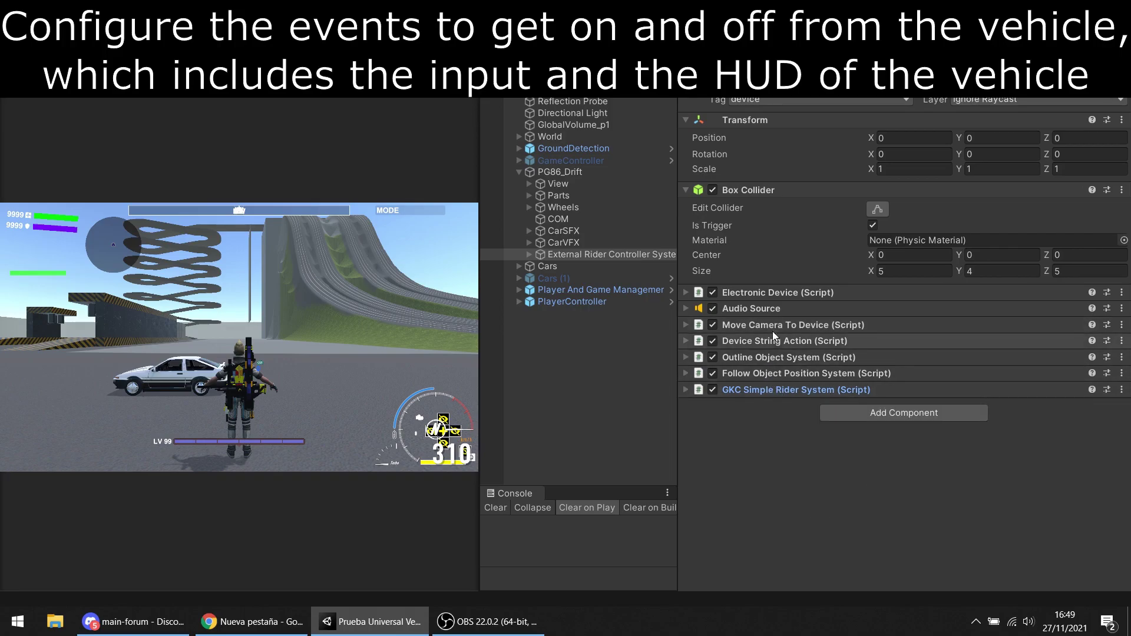
{"action": "left_click", "coordinate": [771, 291]}
{"action": "scroll", "coordinate": [772, 296], "scroll_direction": "down", "scroll_amount": 10}
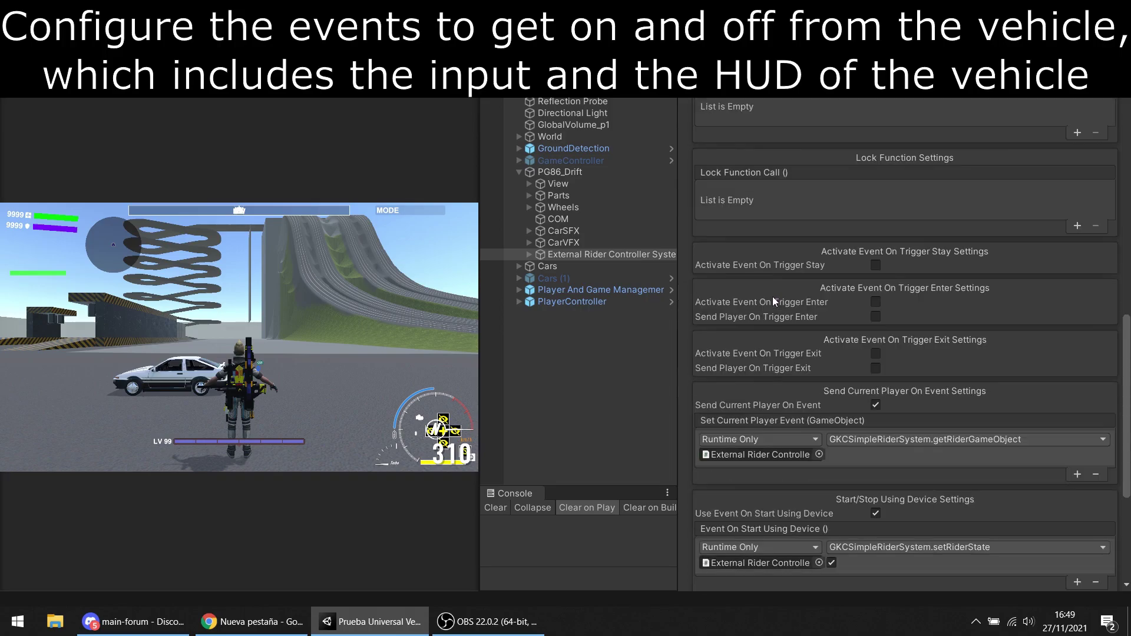
{"action": "scroll", "coordinate": [776, 299], "scroll_direction": "down", "scroll_amount": 10}
Add start and stop using-device actions calling CarController.setInputPausedState on PG86_Drift
{"action": "left_click", "coordinate": [1078, 355]}
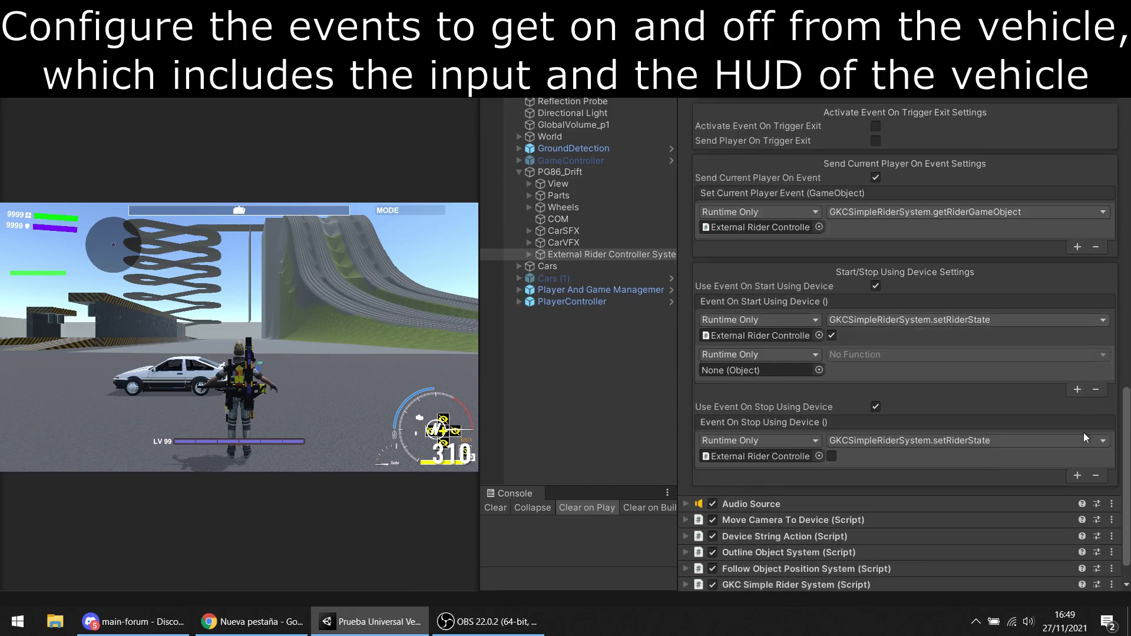
{"action": "left_click", "coordinate": [1077, 475]}
{"action": "scroll", "coordinate": [1078, 473], "scroll_direction": "down", "scroll_amount": 3}
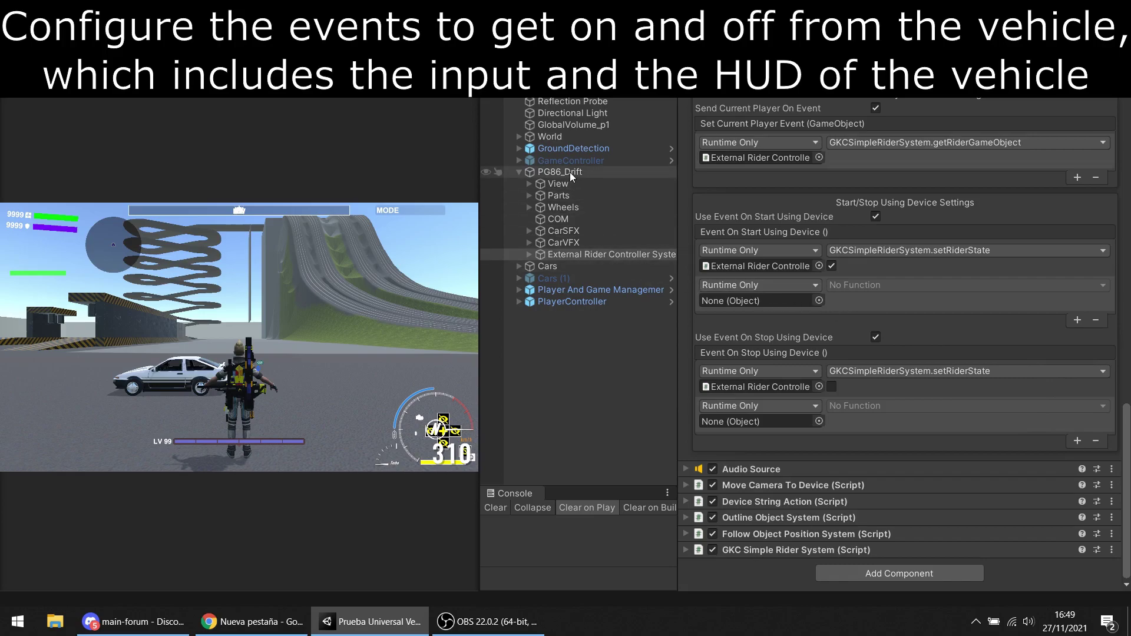
{"action": "left_click_drag", "start_coordinate": [570, 172], "coordinate": [727, 304]}
{"action": "left_click_drag", "start_coordinate": [609, 177], "coordinate": [752, 417]}
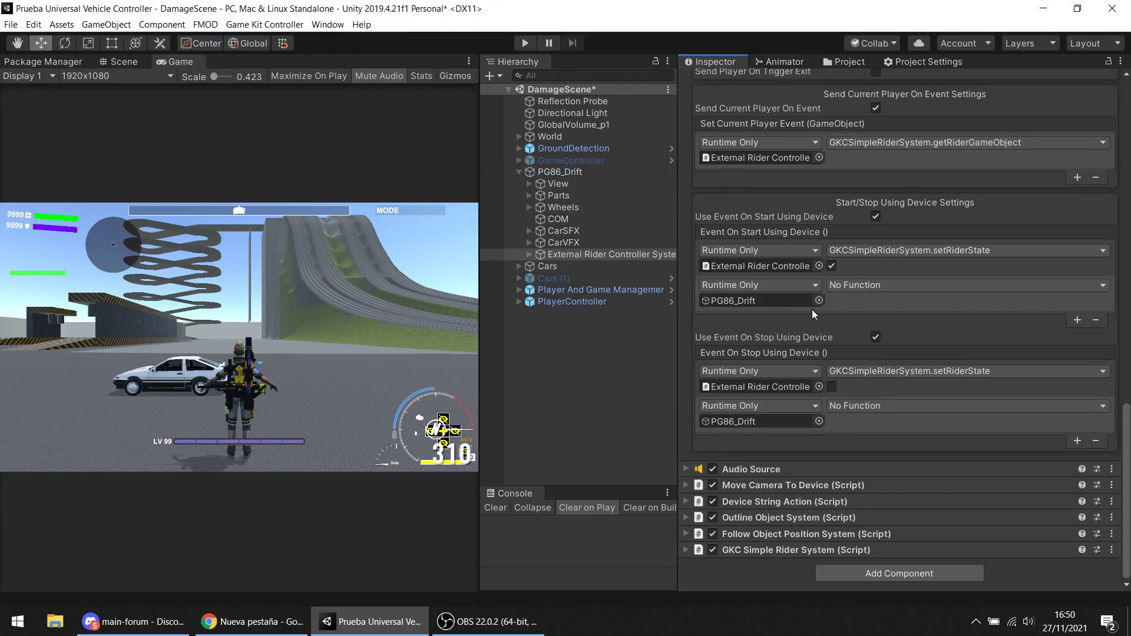
{"action": "left_click", "coordinate": [884, 284]}
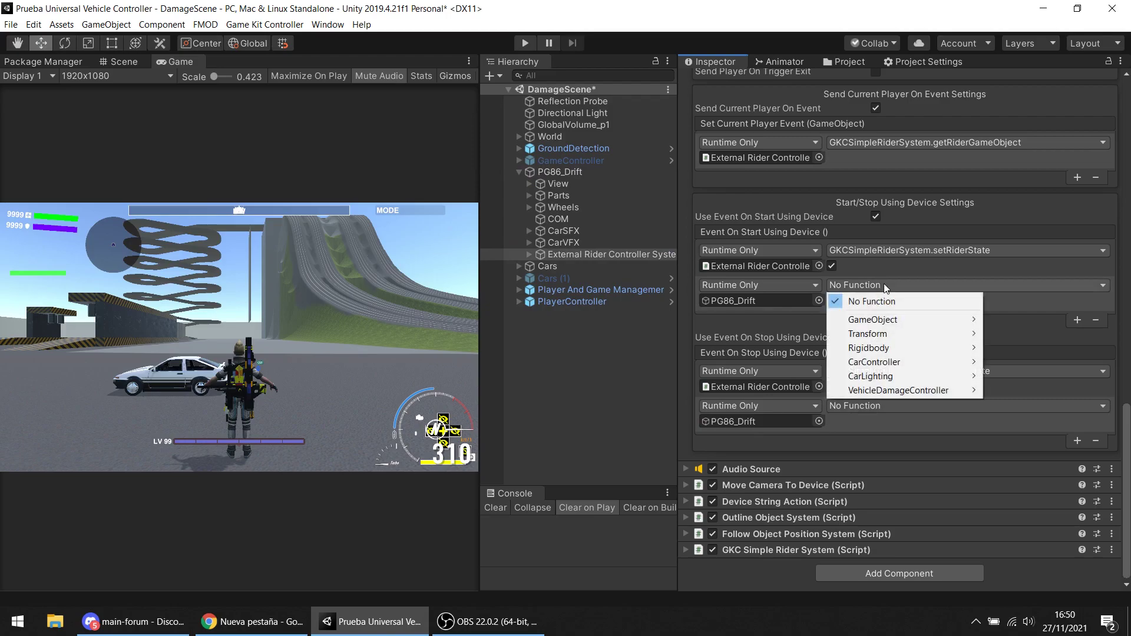
{"action": "mouse_move", "coordinate": [902, 362]}
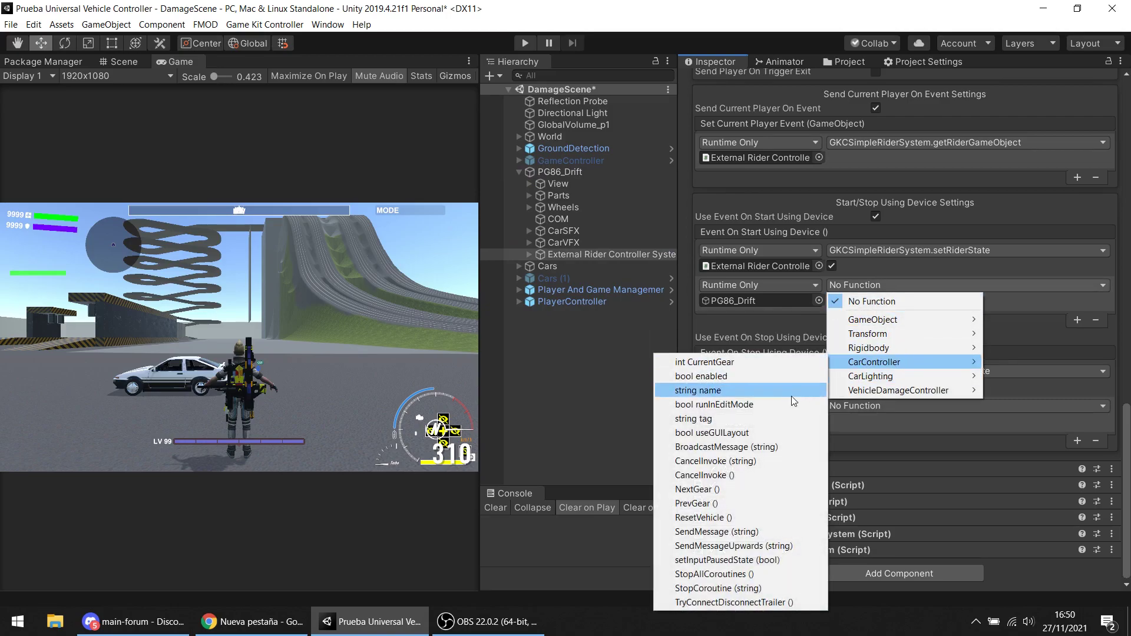
{"action": "left_click", "coordinate": [778, 559]}
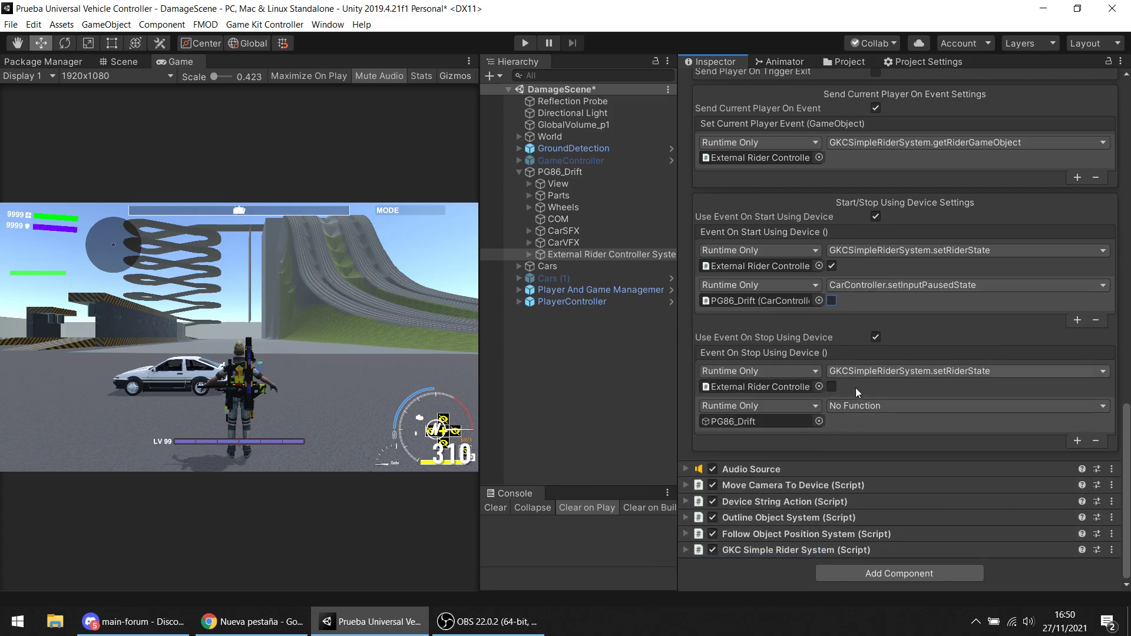
{"action": "left_click", "coordinate": [858, 406]}
{"action": "mouse_move", "coordinate": [878, 484]}
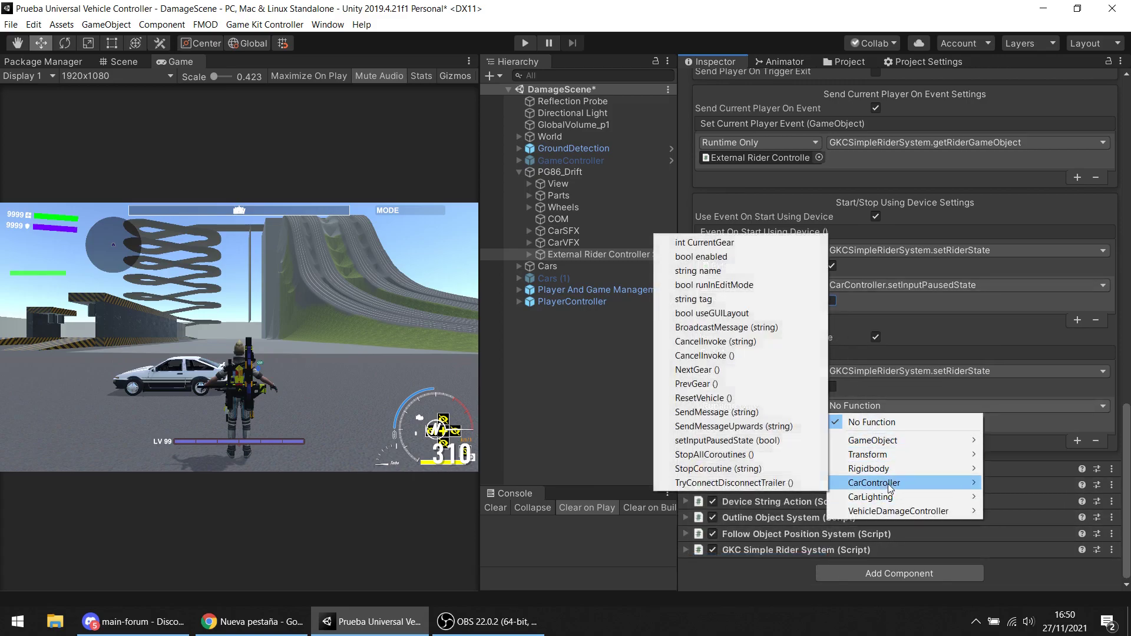
{"action": "left_click", "coordinate": [785, 441]}
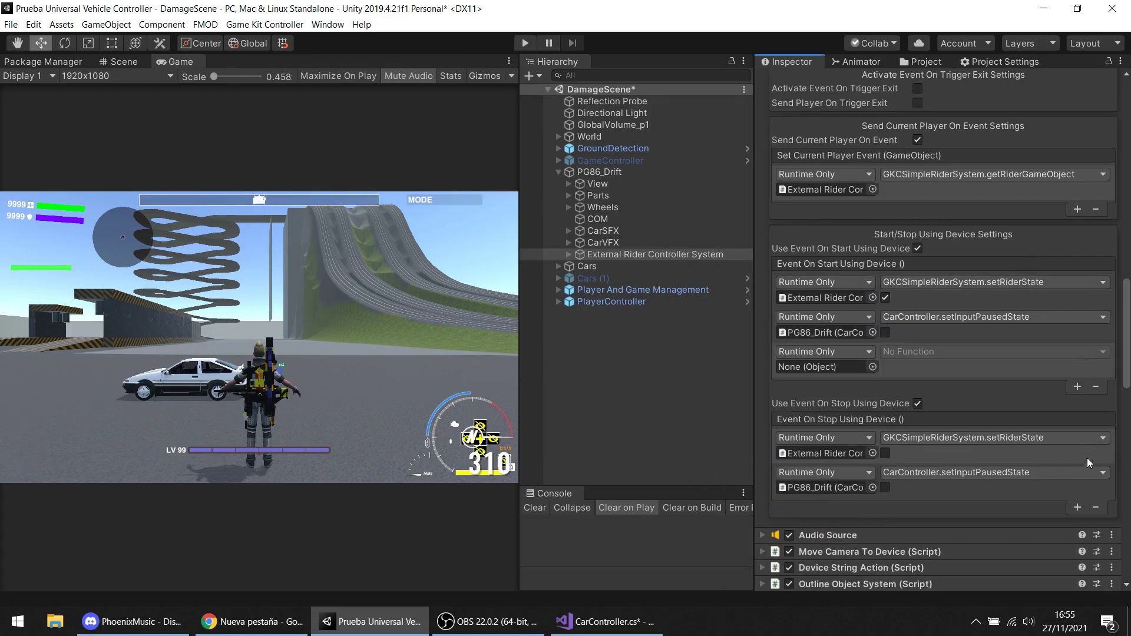
Make the start event set GamePanelUI active and the stop event set it inactive
{"action": "left_click", "coordinate": [1078, 507]}
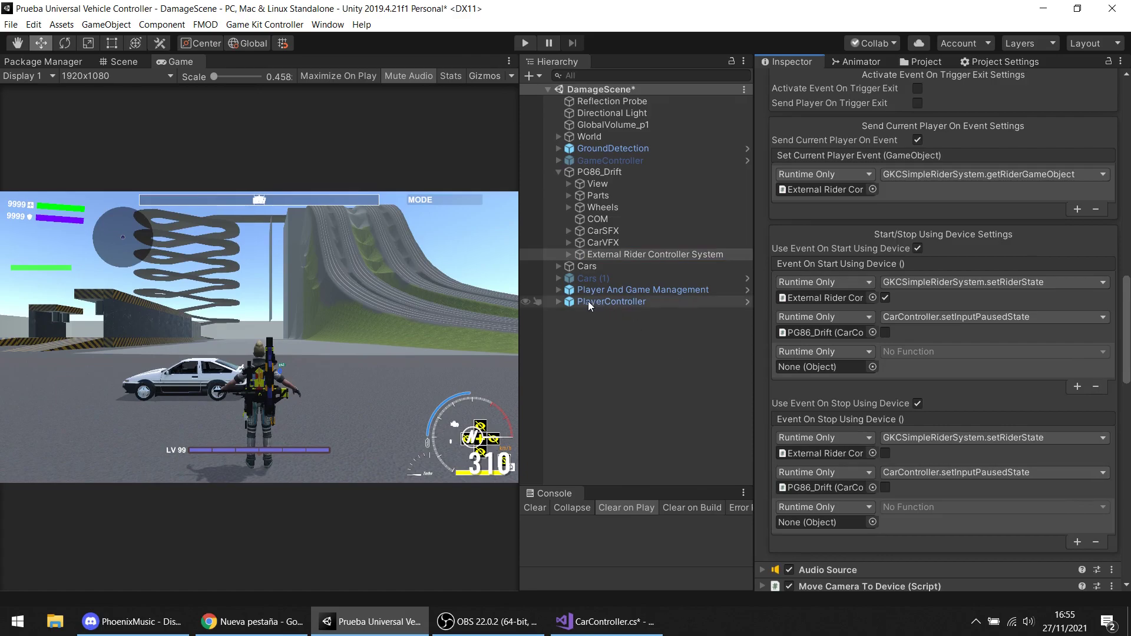
{"action": "left_click", "coordinate": [559, 302]}
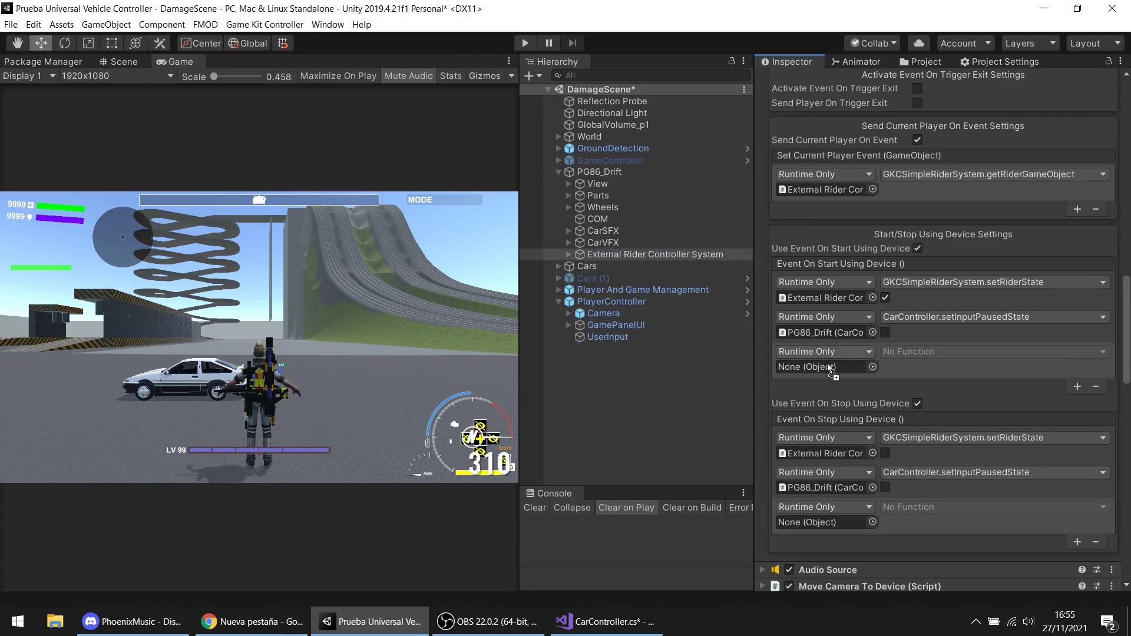
{"action": "left_click_drag", "start_coordinate": [616, 328], "coordinate": [827, 367]}
{"action": "mouse_move", "coordinate": [594, 326]}
{"action": "left_mouse_down"}
{"action": "mouse_move", "coordinate": [829, 494]}
{"action": "mouse_move", "coordinate": [831, 522]}
{"action": "left_mouse_up"}
{"action": "left_click", "coordinate": [927, 354]}
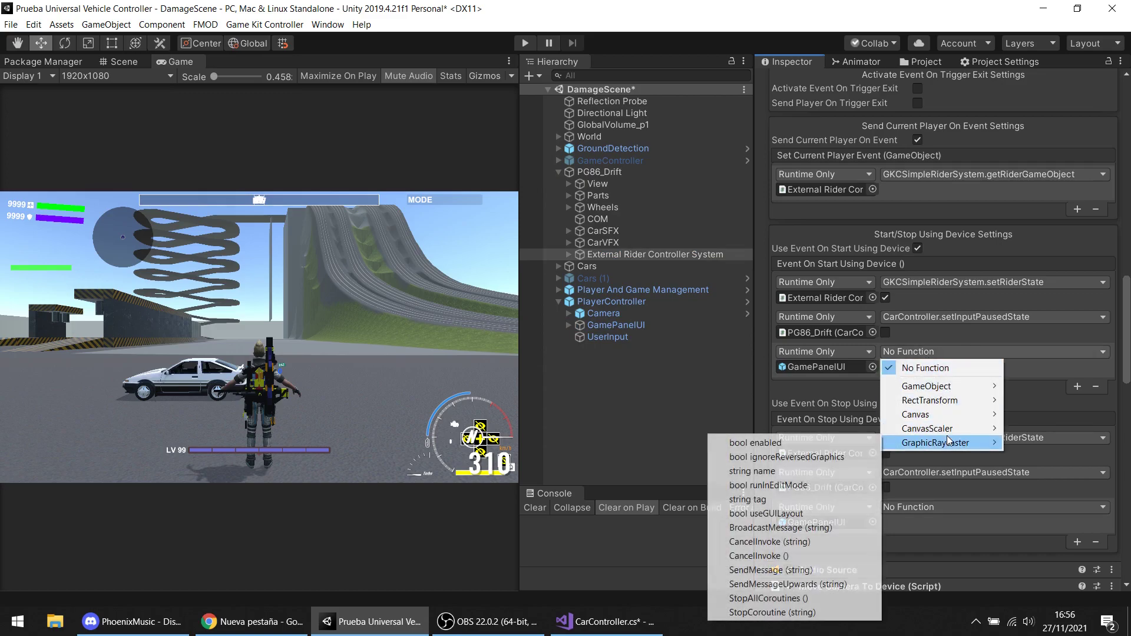
{"action": "mouse_move", "coordinate": [928, 387]}
{"action": "left_click", "coordinate": [801, 484]}
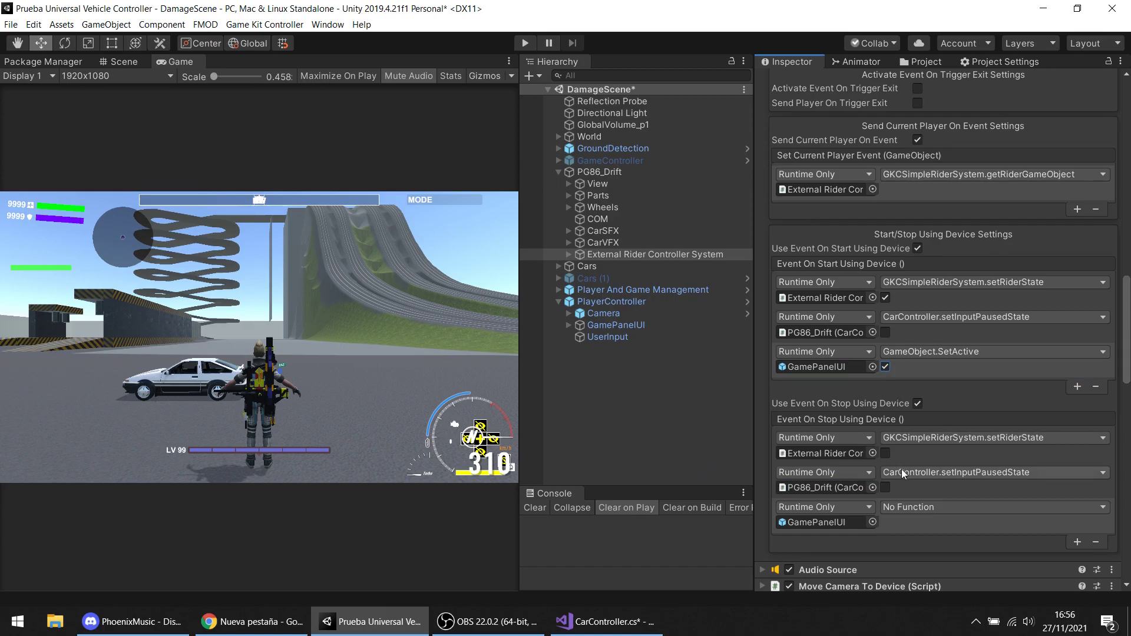
{"action": "left_click", "coordinate": [908, 508]}
{"action": "mouse_move", "coordinate": [927, 544]}
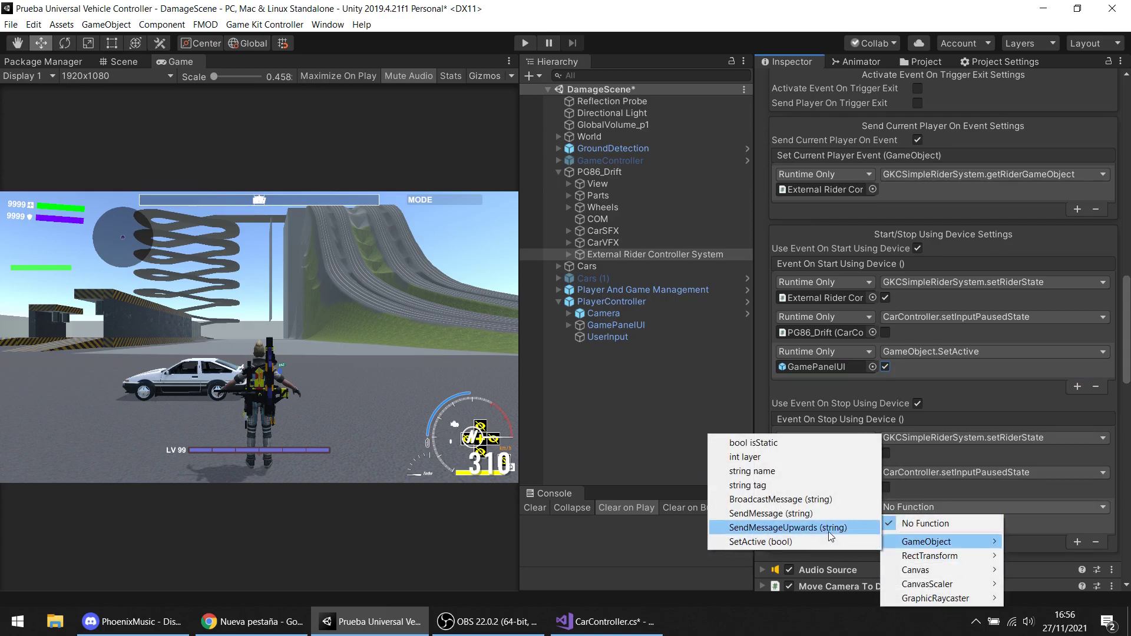
{"action": "left_click", "coordinate": [831, 540]}
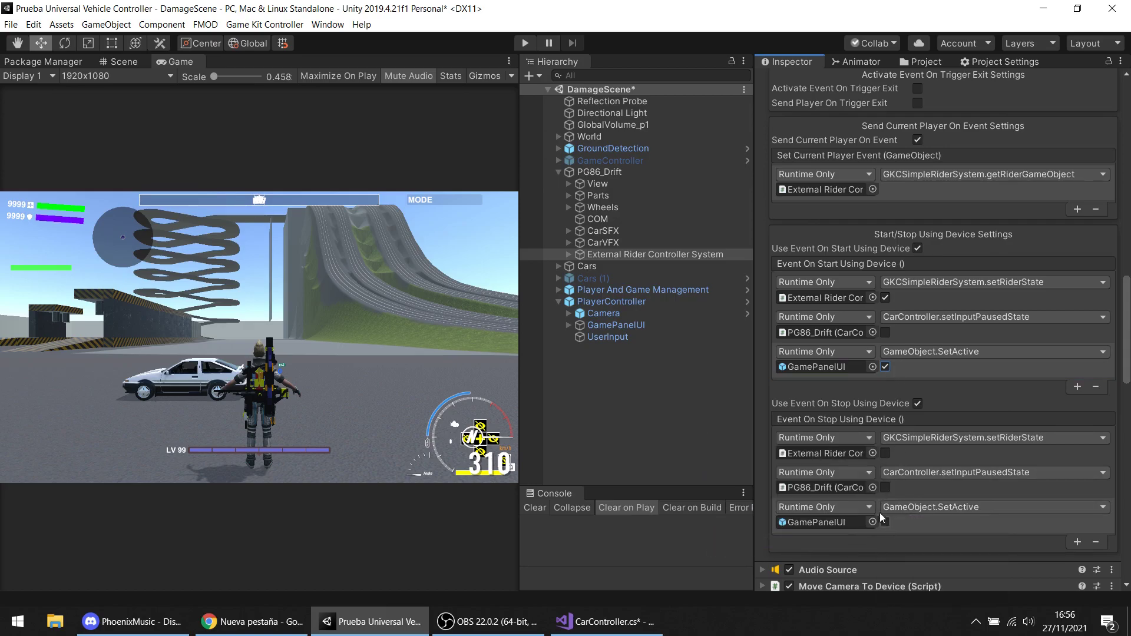
Disable GamePanelUI so the HUD starts hidden
{"action": "left_click", "coordinate": [638, 325]}
{"action": "scroll", "coordinate": [822, 160], "scroll_direction": "up", "scroll_amount": 2}
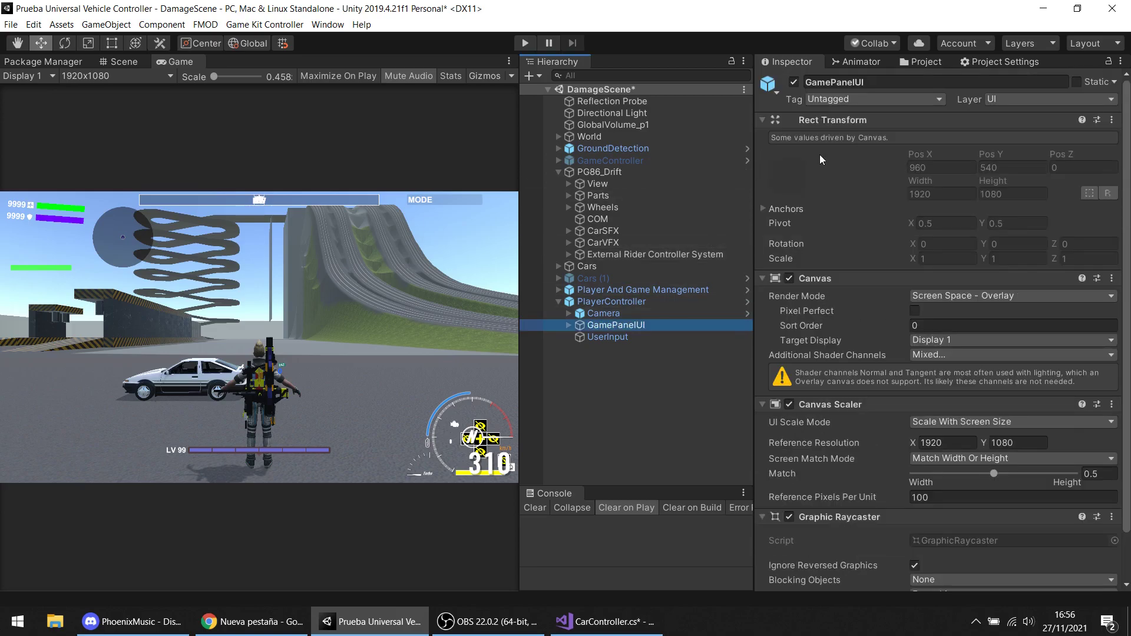
{"action": "left_click", "coordinate": [795, 82]}
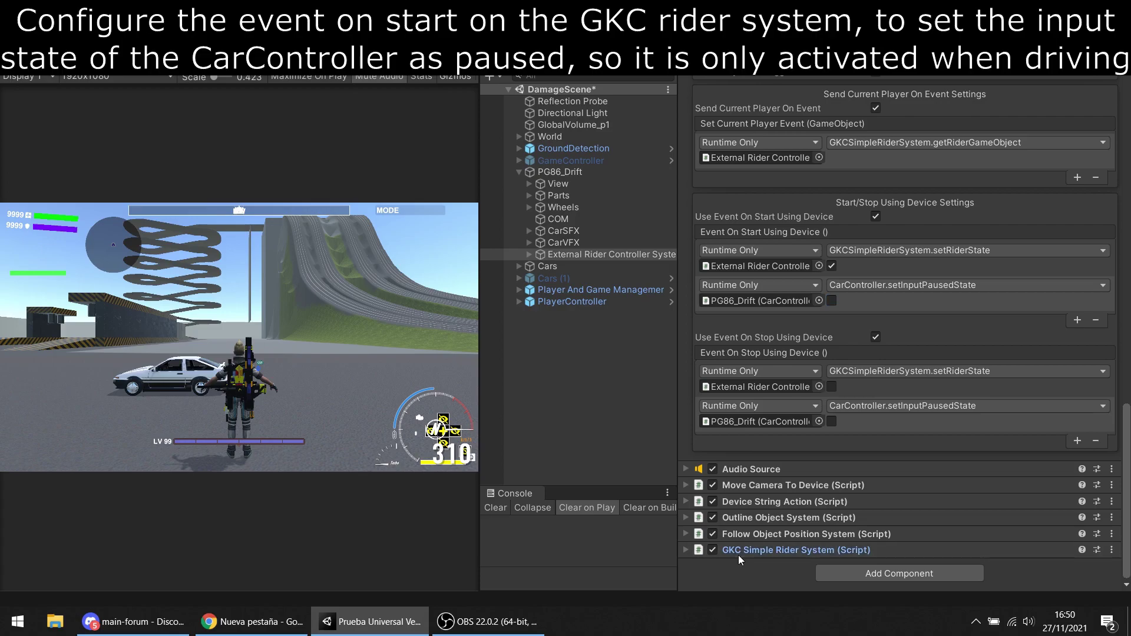
Expand the GKC Simple Rider System settings and collapse IK Rider Info to reach Event On Start Game
{"action": "left_click", "coordinate": [744, 551]}
{"action": "scroll", "coordinate": [785, 525], "scroll_direction": "down", "scroll_amount": 5}
{"action": "scroll", "coordinate": [785, 524], "scroll_direction": "down", "scroll_amount": 5}
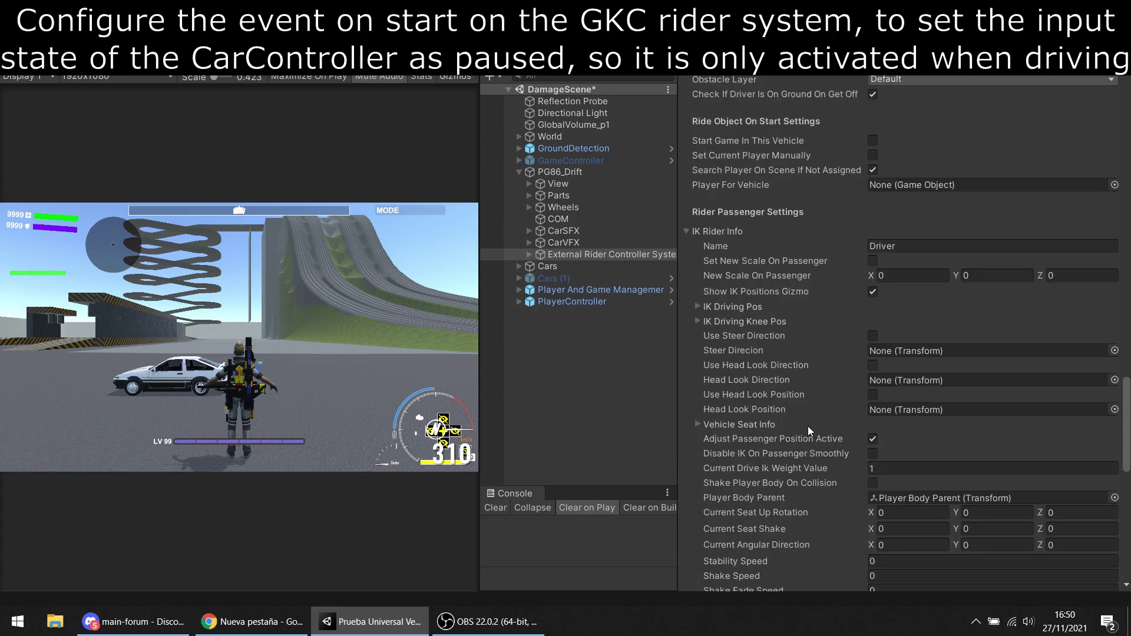
{"action": "left_click", "coordinate": [723, 231]}
{"action": "scroll", "coordinate": [800, 335], "scroll_direction": "down", "scroll_amount": 3}
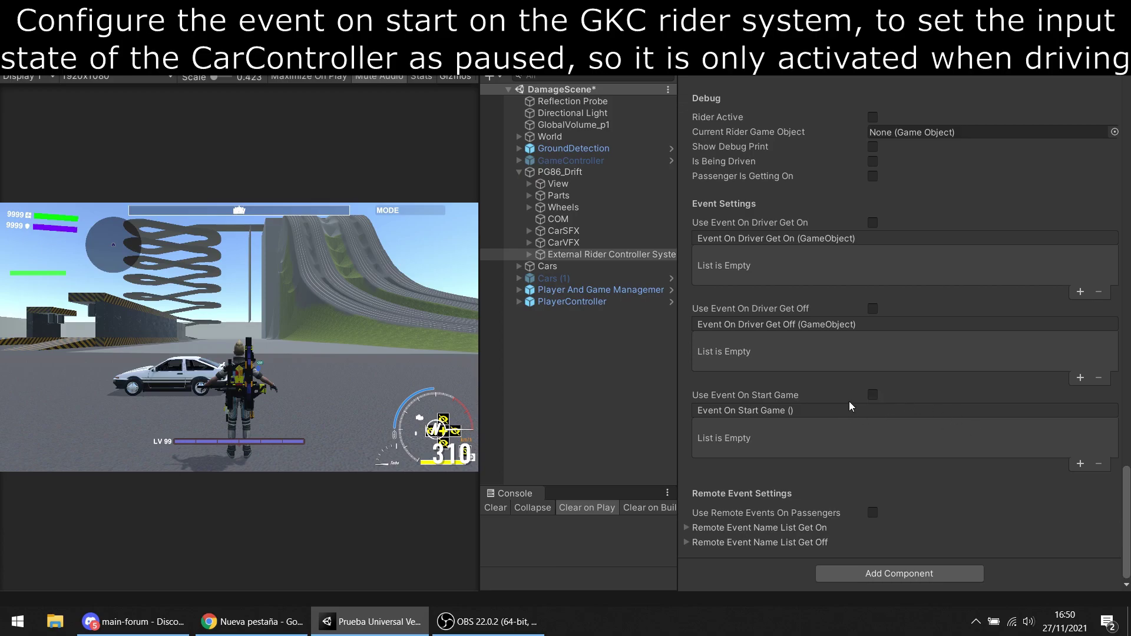
Add a start-game event entry calling PG86_Drift's CarController.setInputPausedState with the value true
{"action": "left_click", "coordinate": [1082, 464]}
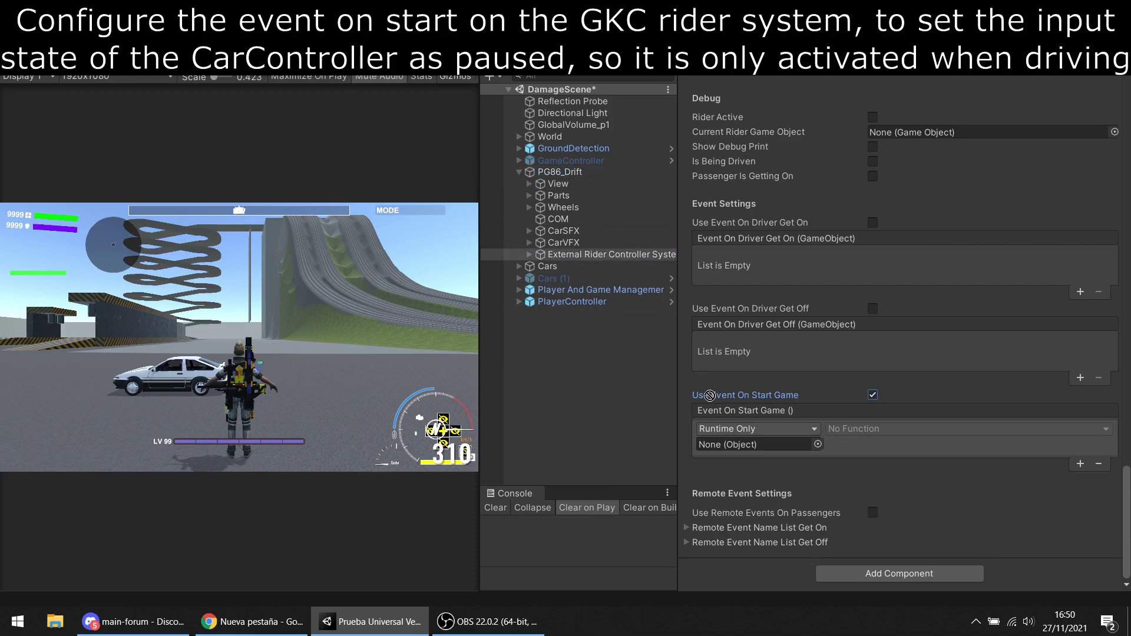
{"action": "left_click", "coordinate": [835, 429]}
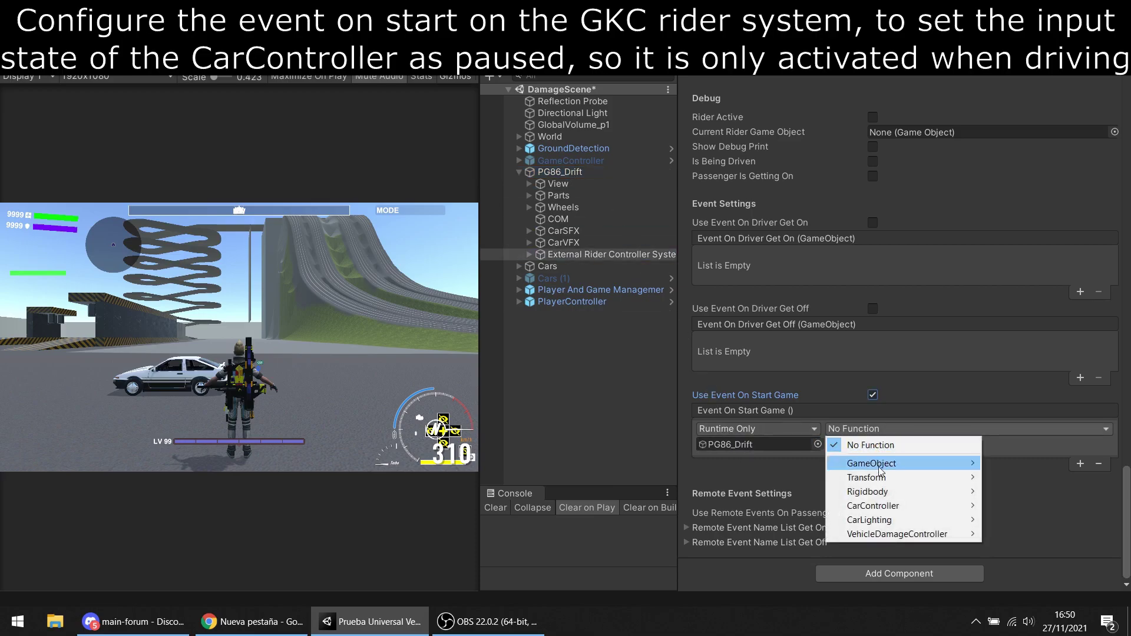
{"action": "mouse_move", "coordinate": [883, 508]}
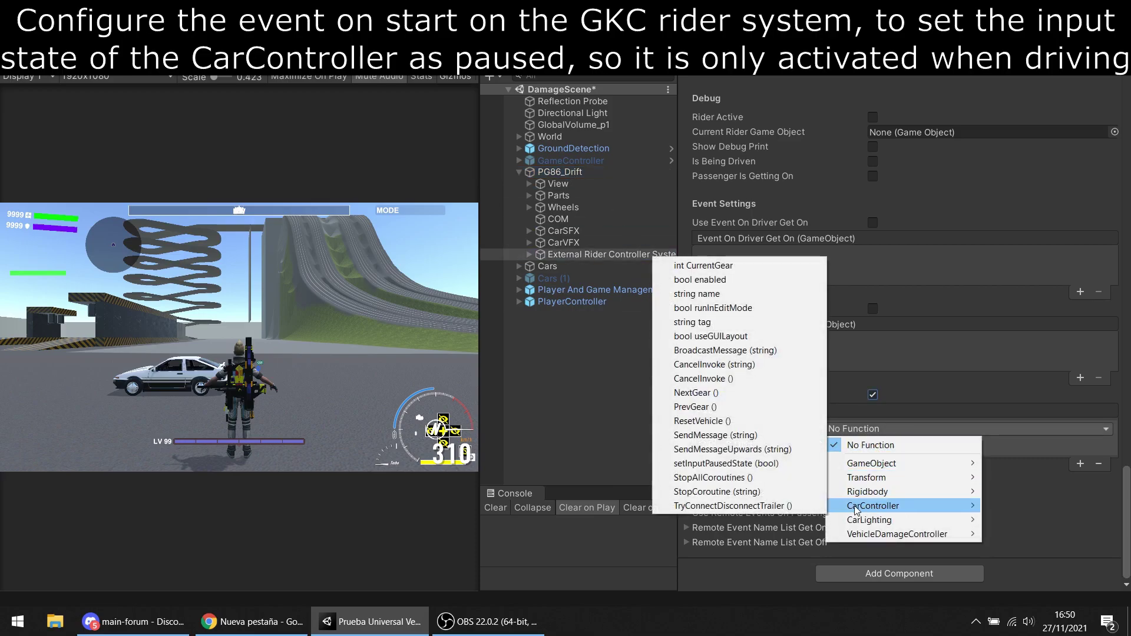
{"action": "left_click", "coordinate": [759, 462]}
{"action": "left_click", "coordinate": [830, 446]}
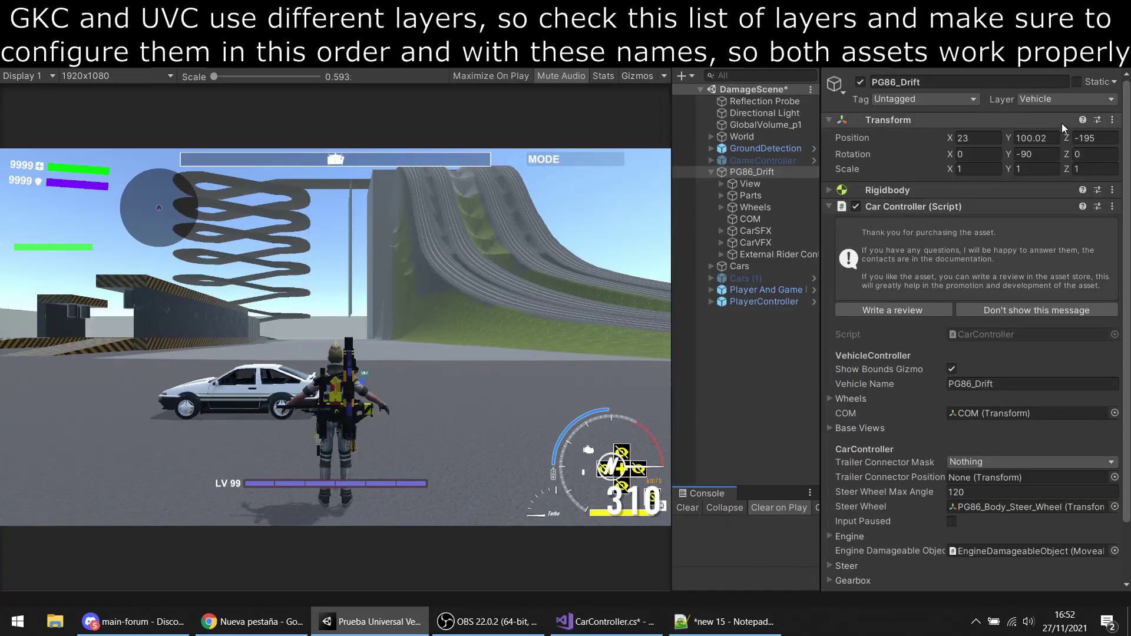
Open Tags & Layers from PG86_Drift's Layer menu and widen the Inspector to read layers 8-11
{"action": "left_click", "coordinate": [1059, 101]}
{"action": "left_click", "coordinate": [1018, 416]}
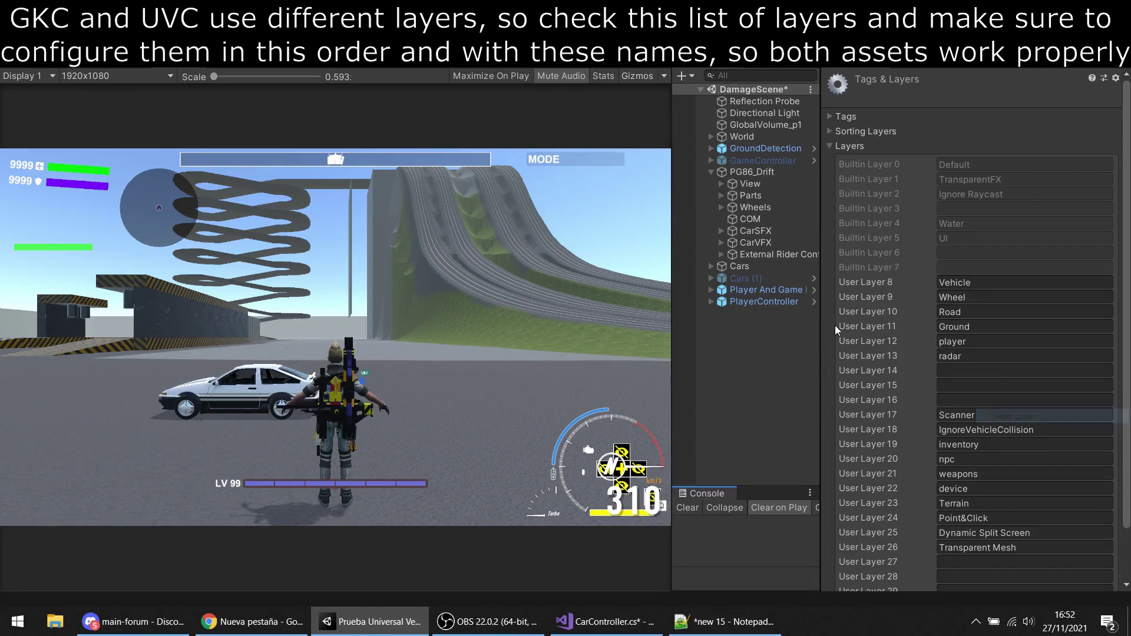
{"action": "left_click_drag", "start_coordinate": [815, 286], "coordinate": [667, 286]}
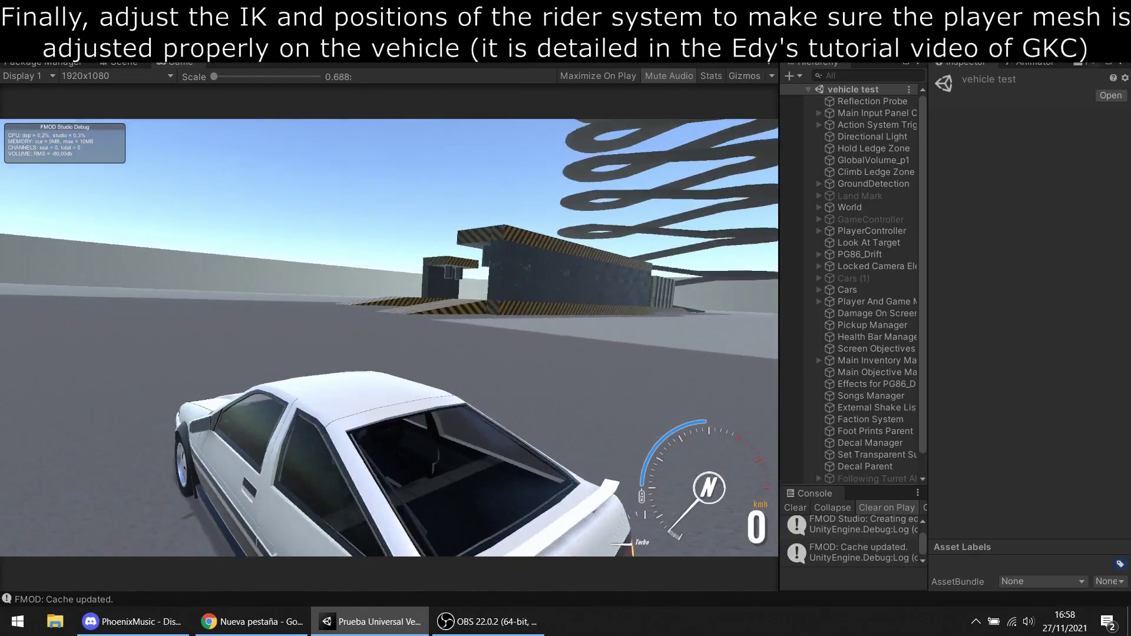
Accelerate the PG86 forward with W and steer it into a left drift with A
{"action": "key", "text": "w"}
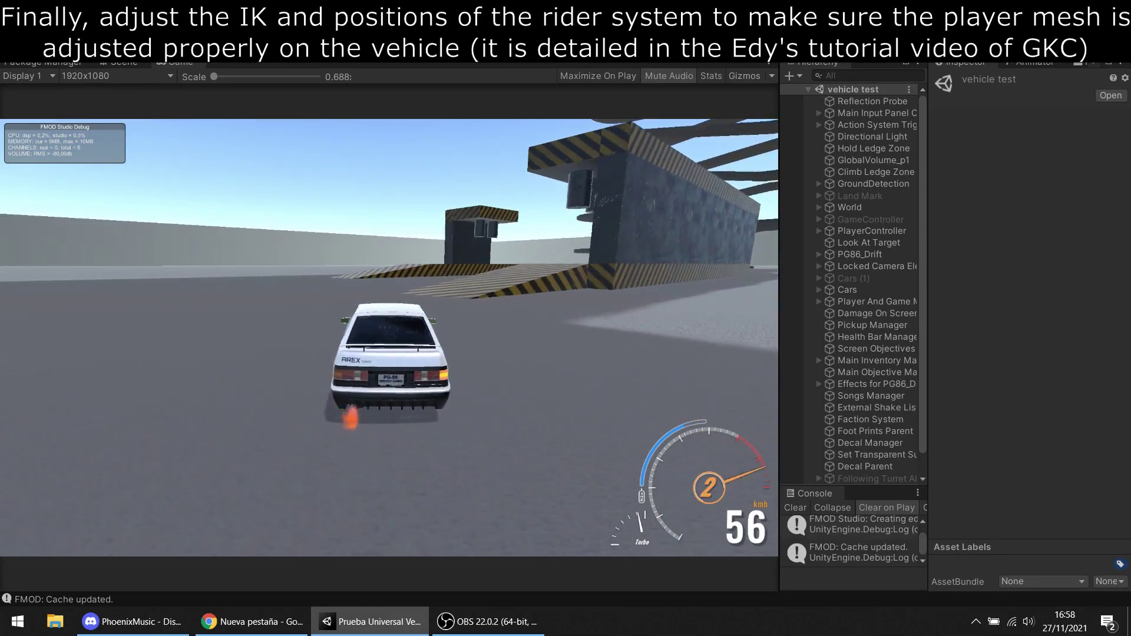
{"action": "key", "text": "a"}
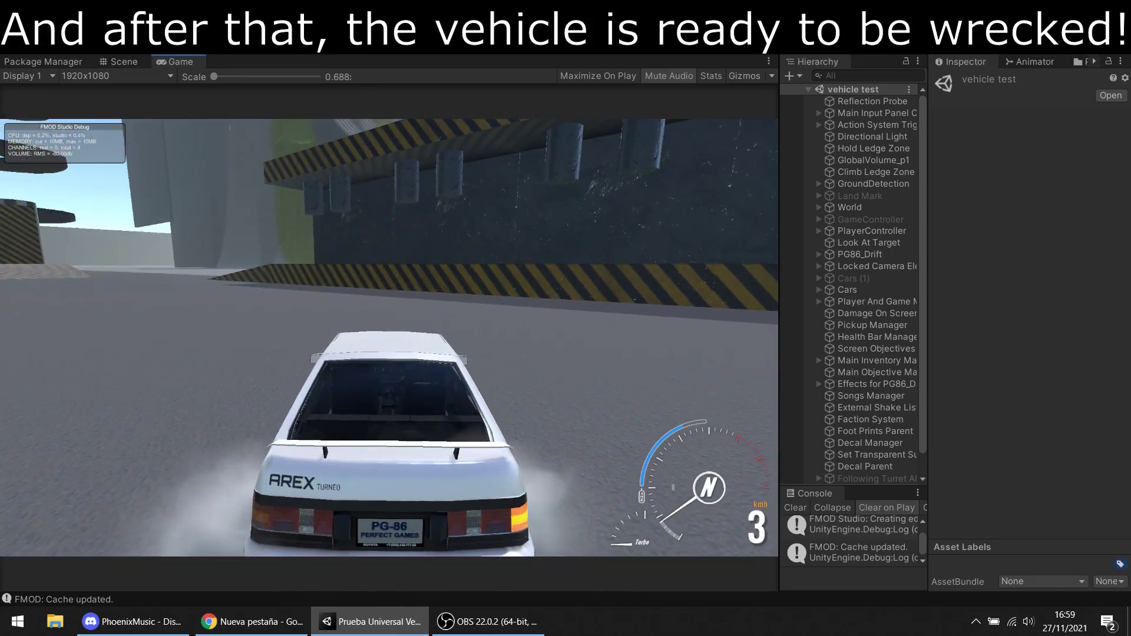
Exit and re-enter the PG86 with E, then drive it forward into walls
{"action": "key", "text": "e"}
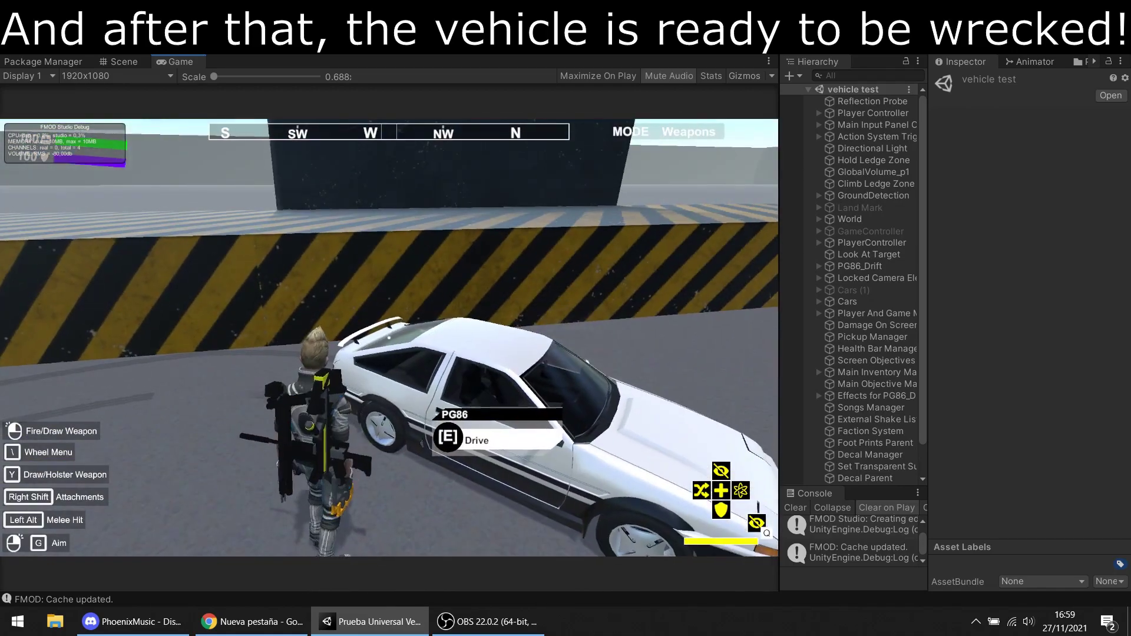
{"action": "key", "text": "e"}
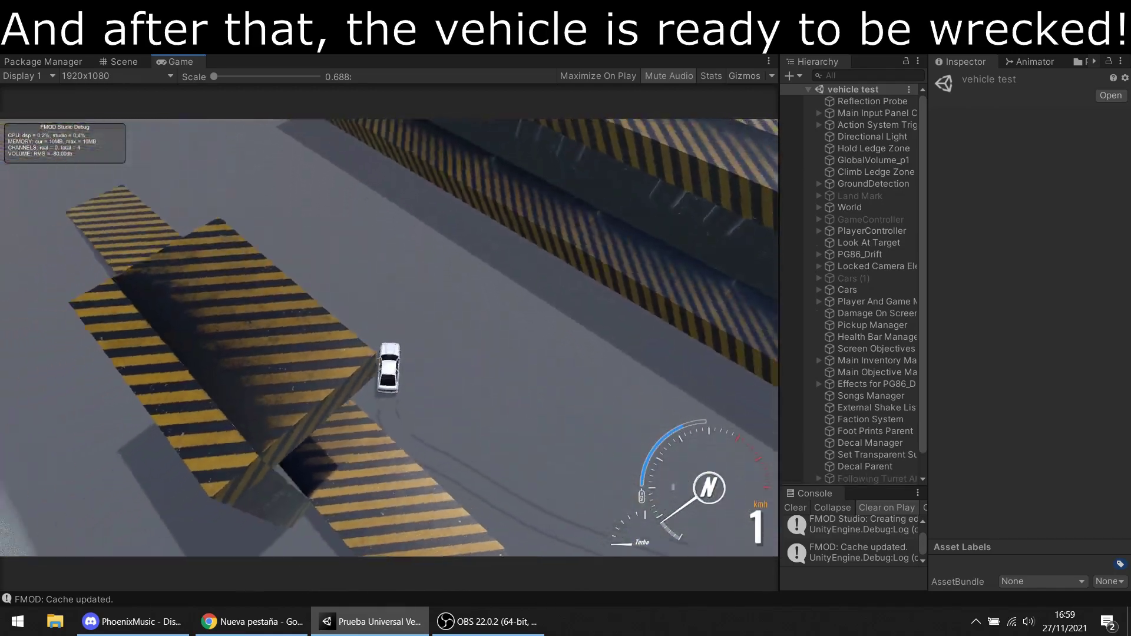
{"action": "key", "text": "w"}
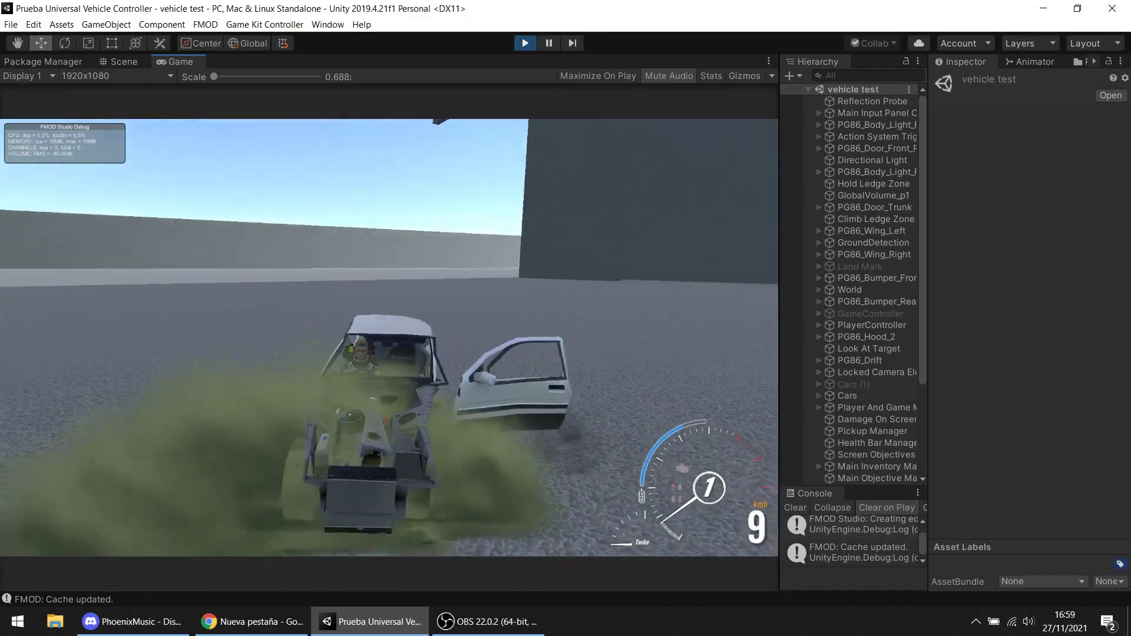
Step out of the wrecked car, get back in, then reverse, turn and accelerate away
{"action": "key", "text": "e"}
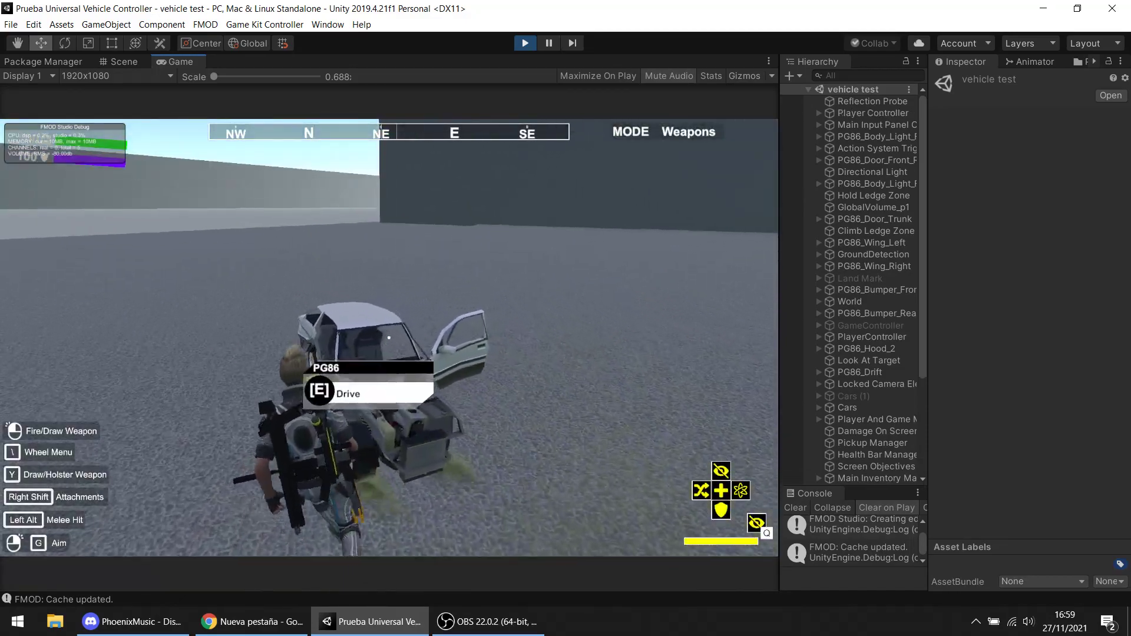
{"action": "key", "text": "e"}
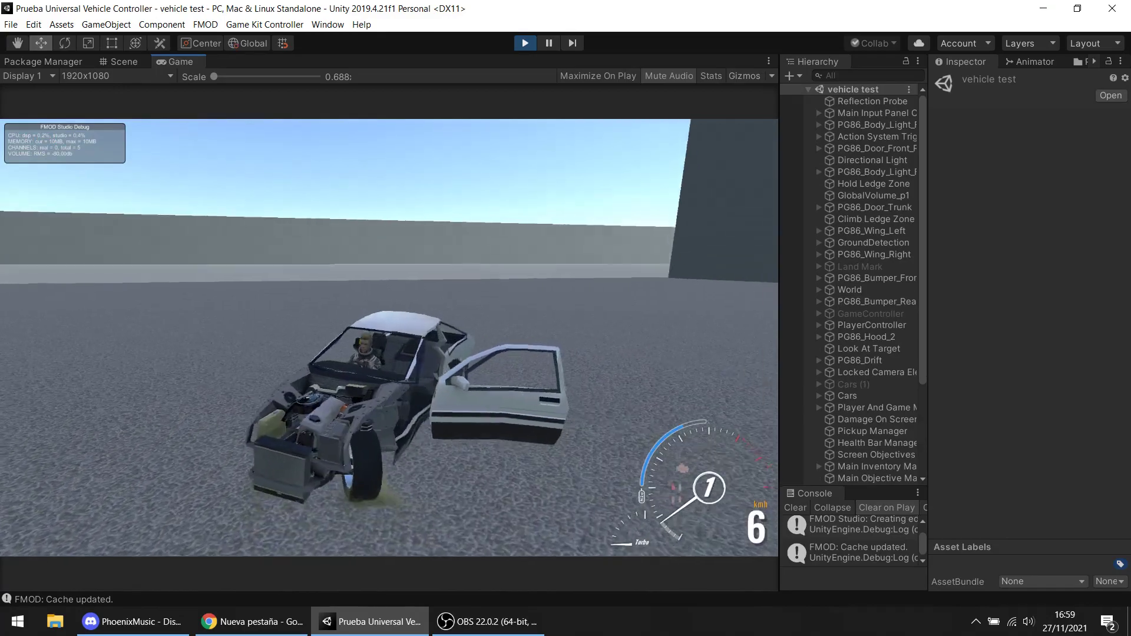
{"action": "key", "text": "s"}
{"action": "key", "text": "w"}
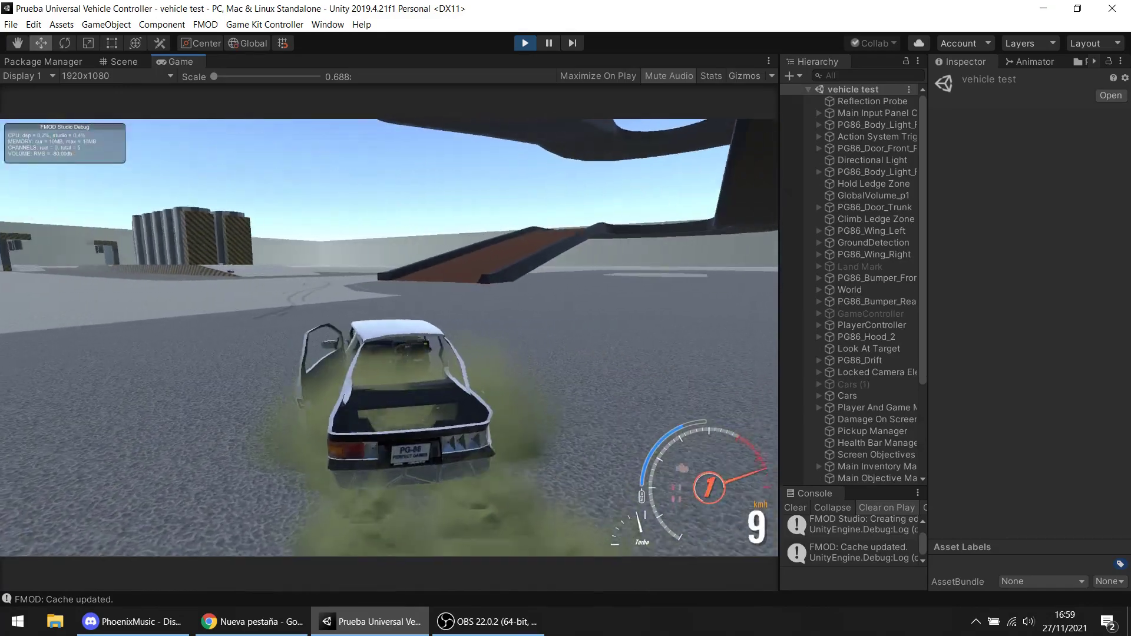
{"action": "key", "text": "w"}
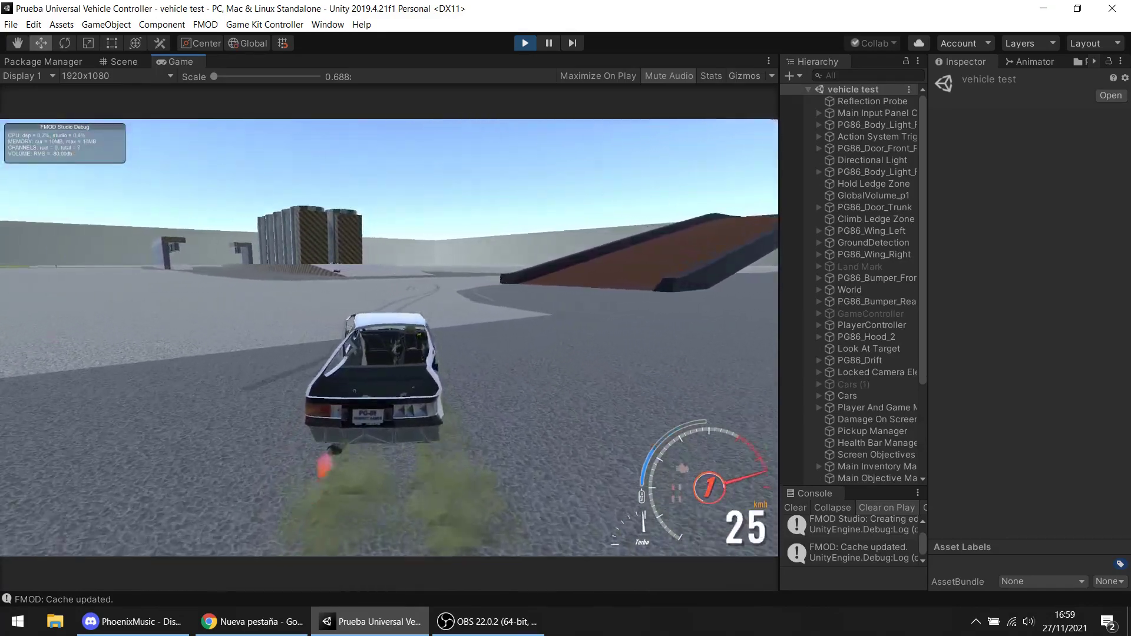